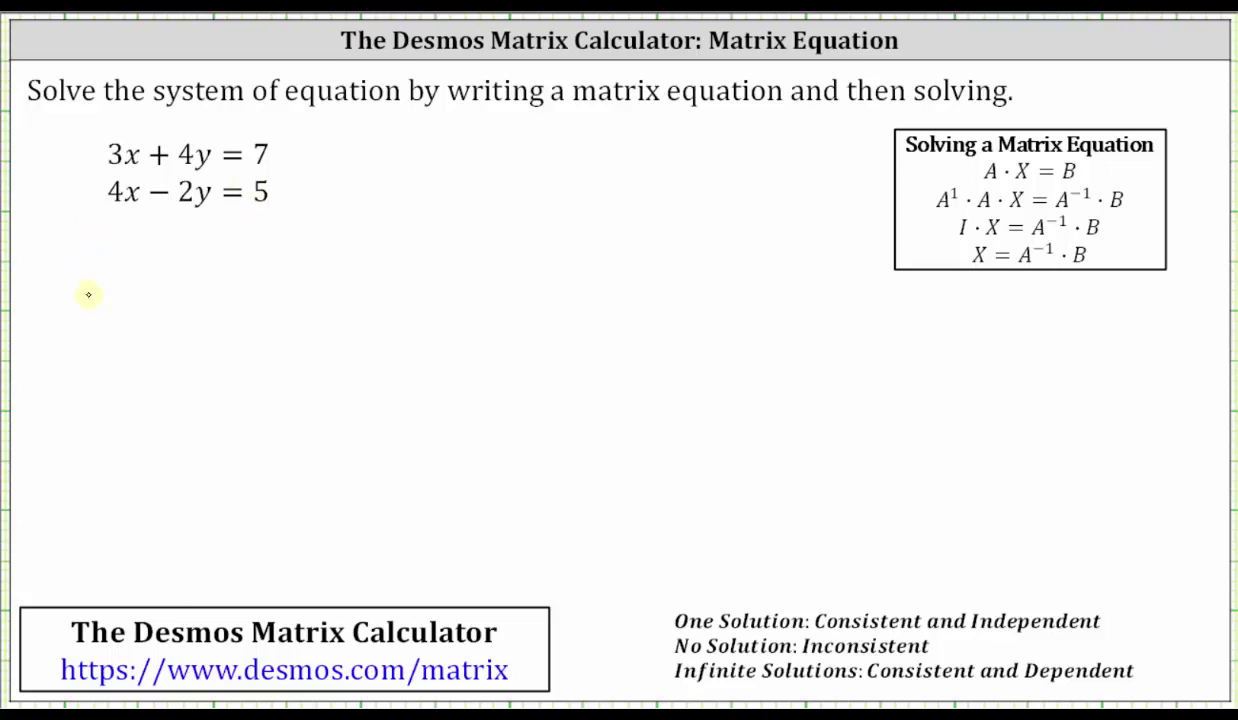
- Handwrite the coefficient matrix [3 4; 4 −2] followed by a multiplication dot
mouse_move(110, 238)
left_mouse_down()
mouse_move(97, 245)
mouse_move(111, 324)
left_mouse_up()
left_click_drag(208, 238, 212, 325)
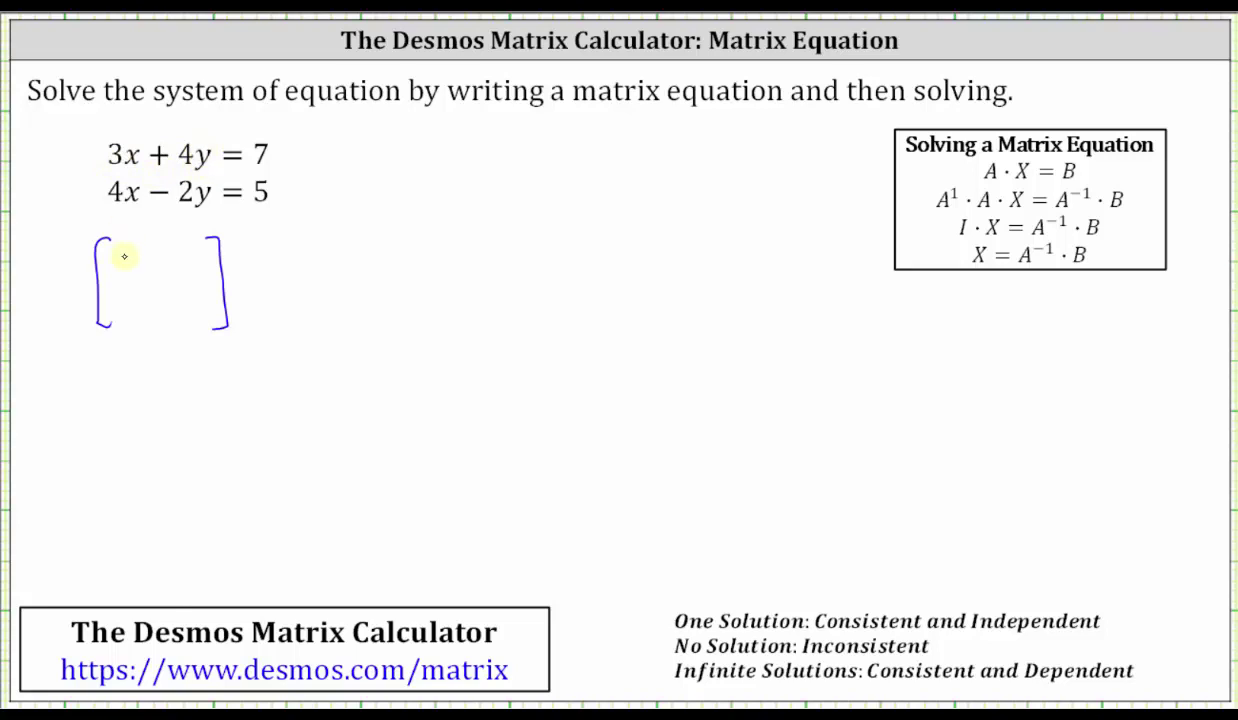
left_click_drag(116, 249, 117, 272)
left_click_drag(188, 250, 211, 237)
mouse_move(129, 297)
left_mouse_down()
mouse_move(128, 318)
mouse_move(187, 298)
mouse_move(210, 318)
left_mouse_up()
left_click(240, 282)
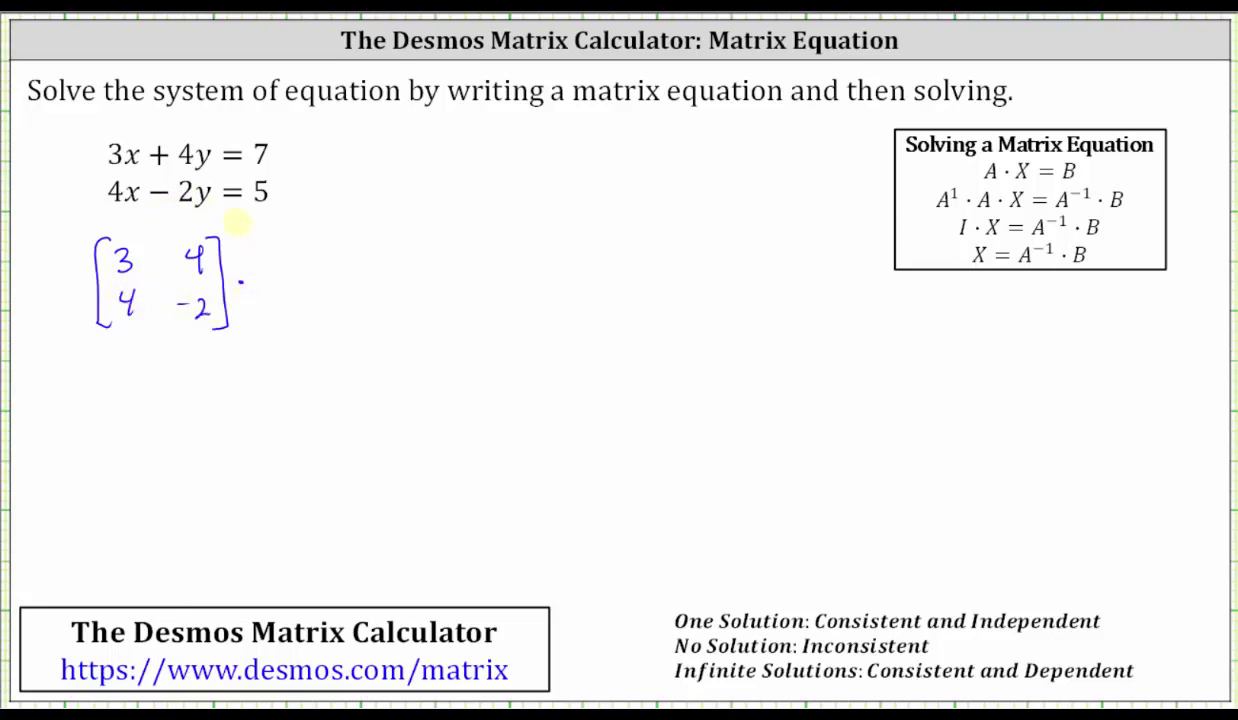
- Write the variable column [x; y] after the dot
mouse_move(277, 235)
left_mouse_down()
mouse_move(264, 310)
mouse_move(279, 319)
left_mouse_up()
left_click_drag(304, 231, 309, 314)
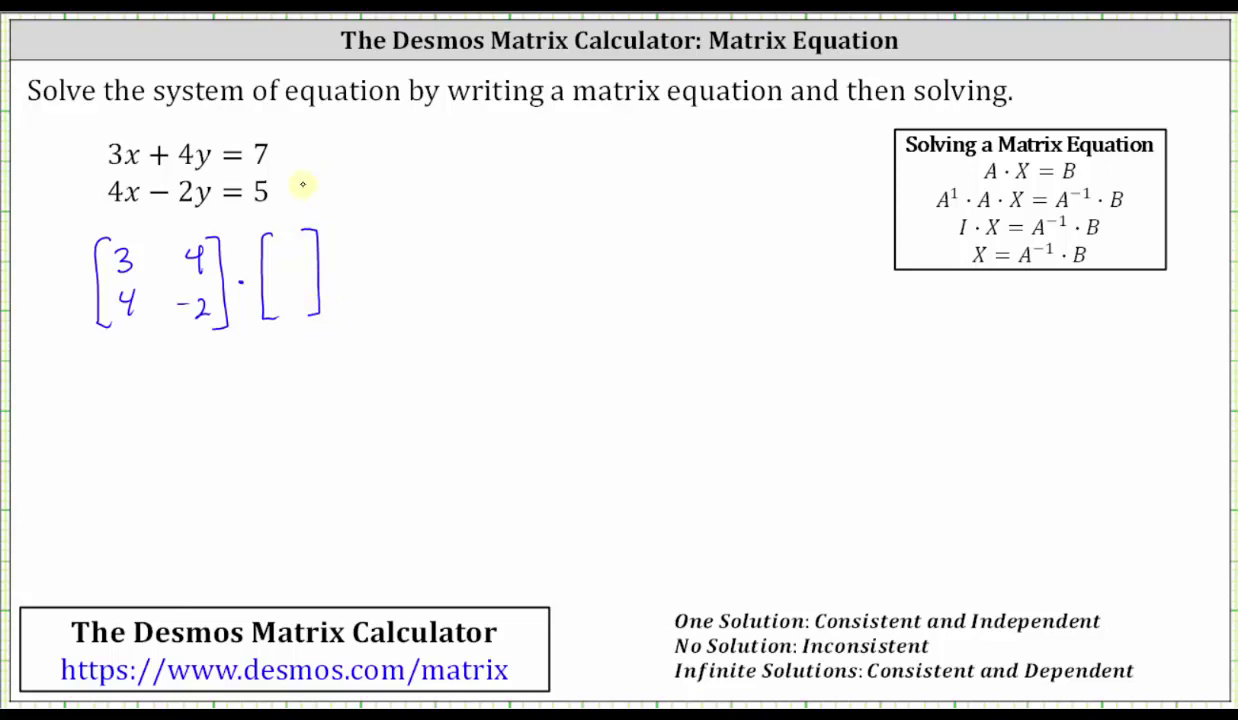
left_click_drag(284, 239, 299, 256)
left_click_drag(298, 239, 283, 257)
mouse_move(290, 281)
left_mouse_down()
mouse_move(298, 293)
mouse_move(284, 316)
left_mouse_up()
mouse_move(284, 284)
left_mouse_down()
mouse_move(292, 298)
mouse_move(366, 273)
left_mouse_up()
- Write the constants column [7; 5] after the equals sign
mouse_move(400, 218)
left_mouse_down()
mouse_move(381, 272)
mouse_move(405, 309)
left_mouse_up()
mouse_move(430, 214)
left_mouse_down()
mouse_move(452, 230)
mouse_move(457, 298)
left_mouse_up()
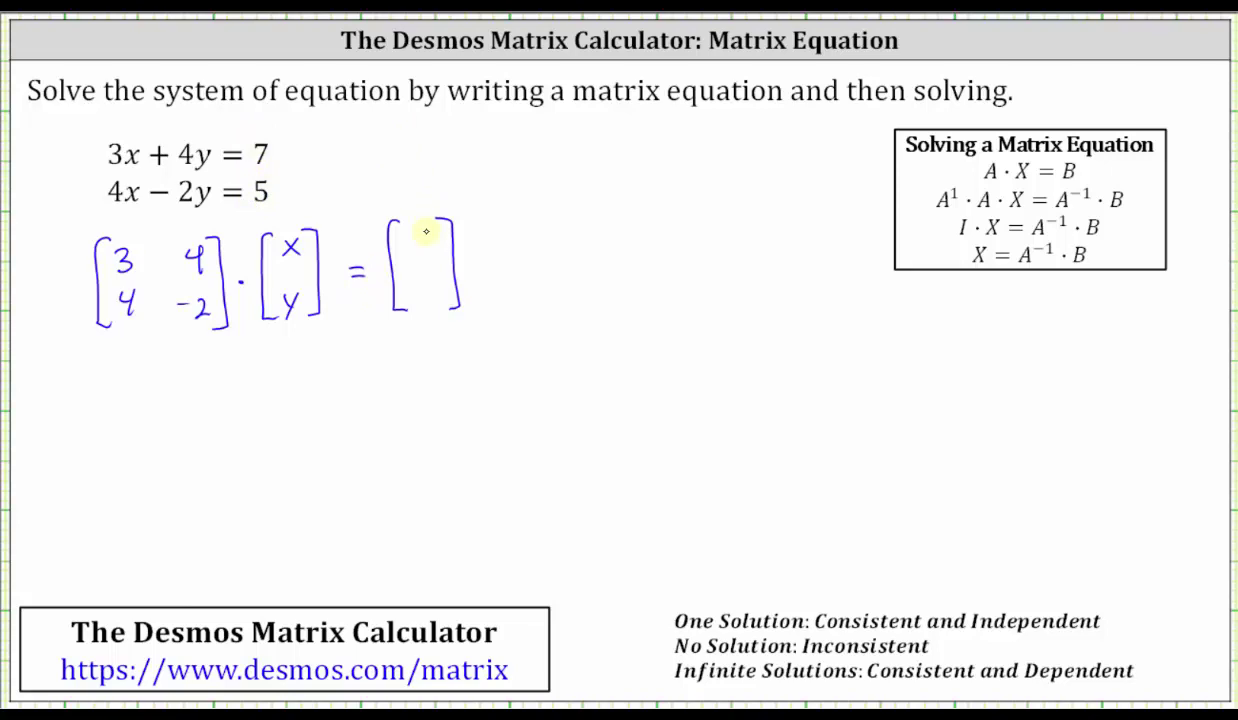
mouse_move(419, 227)
left_mouse_down()
mouse_move(432, 294)
mouse_move(441, 264)
left_mouse_up()
- Label the matrices to write the first line A · X = B
left_click_drag(163, 376, 181, 366)
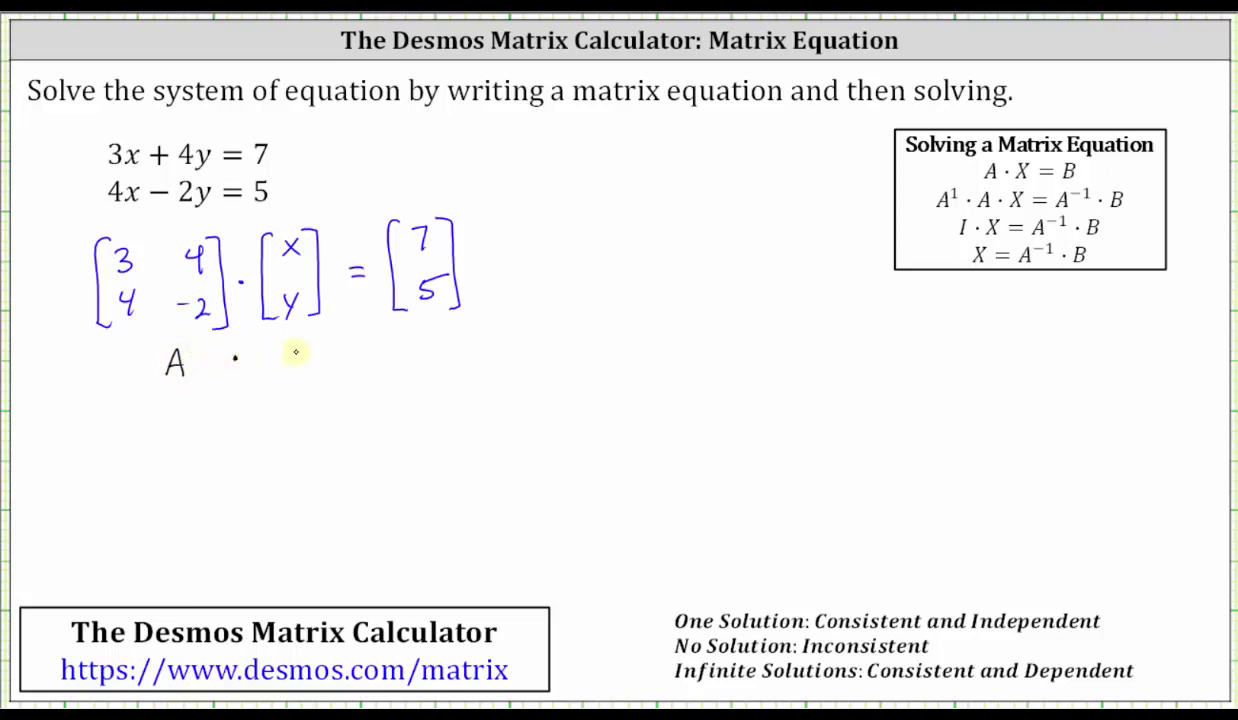
left_click_drag(292, 346, 274, 368)
mouse_move(275, 347)
left_mouse_down()
mouse_move(295, 368)
mouse_move(357, 352)
left_mouse_up()
mouse_move(398, 334)
left_mouse_down()
mouse_move(408, 341)
mouse_move(398, 352)
left_mouse_up()
- Write the second line A⁻¹·A·X = A⁻¹·B
mouse_move(122, 428)
left_mouse_down()
mouse_move(138, 427)
mouse_move(152, 398)
mouse_move(184, 423)
mouse_move(212, 402)
mouse_move(224, 438)
left_mouse_up()
mouse_move(206, 425)
left_mouse_down()
mouse_move(291, 432)
mouse_move(268, 432)
mouse_move(344, 407)
left_mouse_up()
left_click(245, 424)
left_click_drag(330, 417, 389, 396)
mouse_move(389, 396)
left_mouse_down()
mouse_move(399, 425)
mouse_move(414, 388)
left_mouse_up()
left_click_drag(419, 385, 458, 416)
left_click(437, 405)
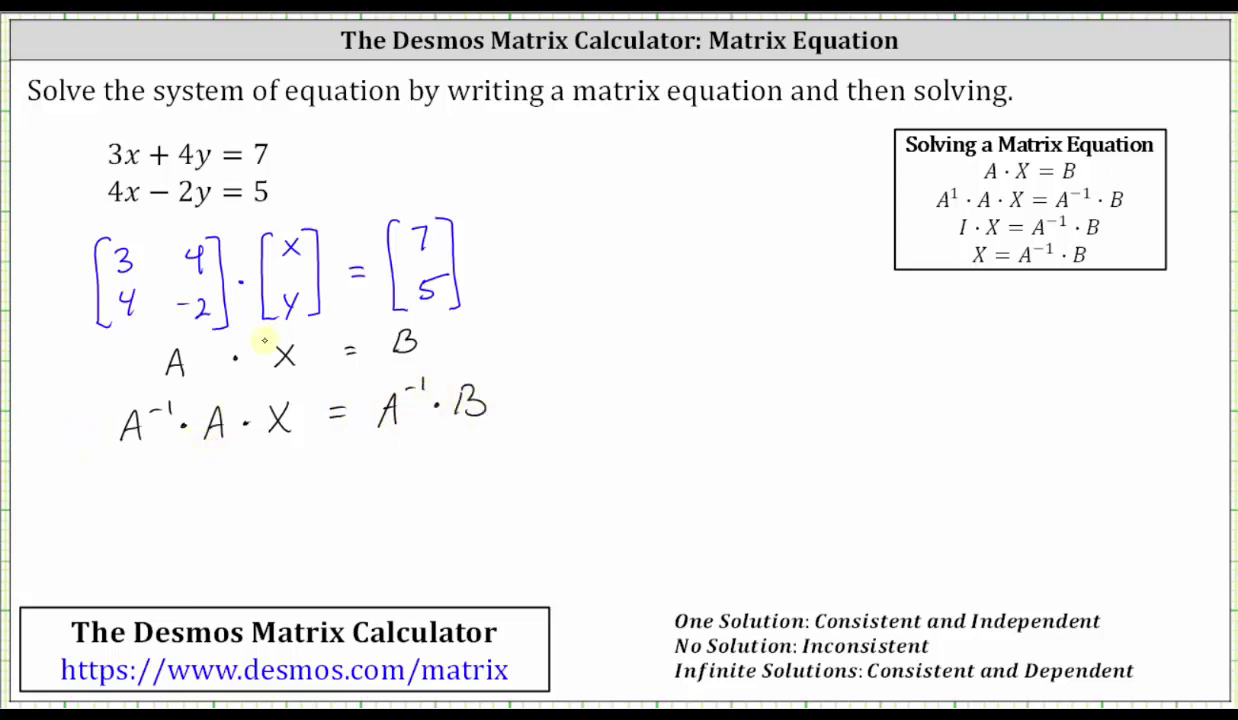
- Write the third line I·X = A⁻¹·B
mouse_move(193, 448)
left_mouse_down()
mouse_move(194, 478)
mouse_move(190, 465)
mouse_move(183, 493)
mouse_move(266, 466)
mouse_move(272, 486)
mouse_move(310, 467)
left_mouse_up()
left_click(222, 478)
mouse_move(291, 481)
left_mouse_down()
mouse_move(366, 486)
mouse_move(367, 460)
left_mouse_up()
mouse_move(372, 454)
left_mouse_down()
mouse_move(375, 470)
mouse_move(432, 485)
left_mouse_up()
left_click(391, 476)
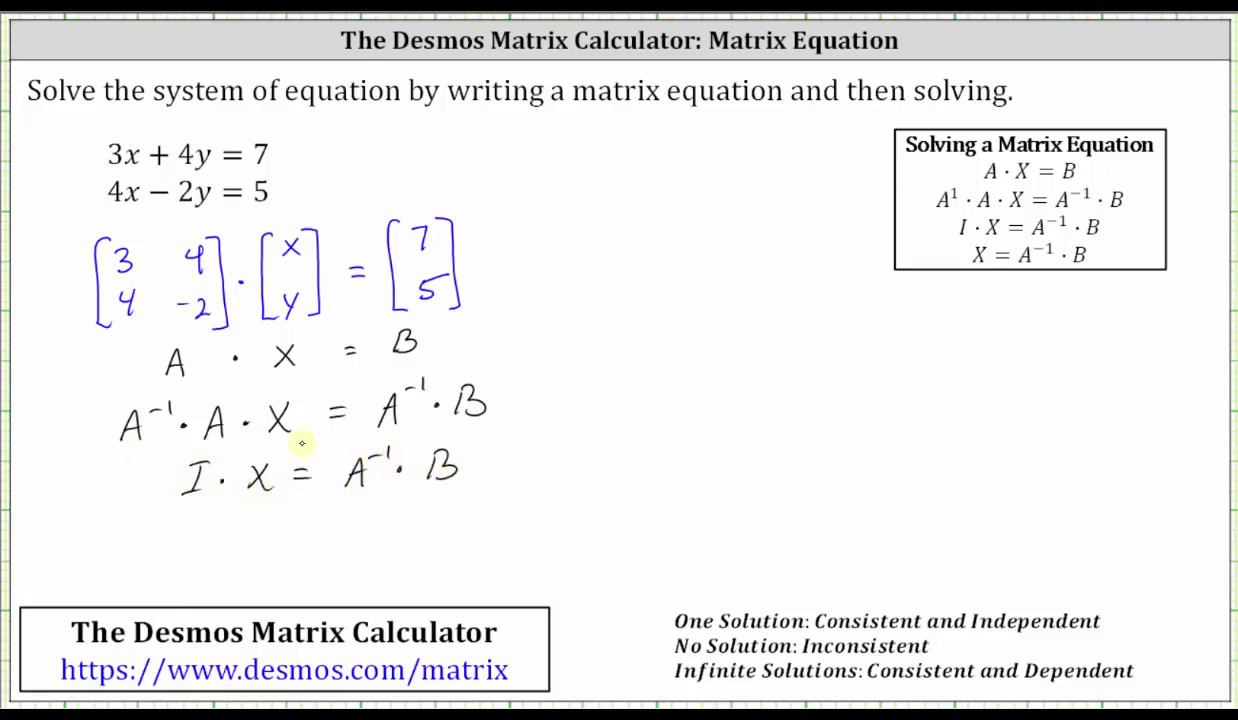
- Write the final line X = A⁻¹·B
left_click_drag(251, 527, 273, 555)
mouse_move(271, 529)
left_mouse_down()
mouse_move(250, 556)
mouse_move(355, 549)
mouse_move(367, 514)
mouse_move(415, 546)
mouse_move(427, 535)
left_mouse_up()
left_click(391, 531)
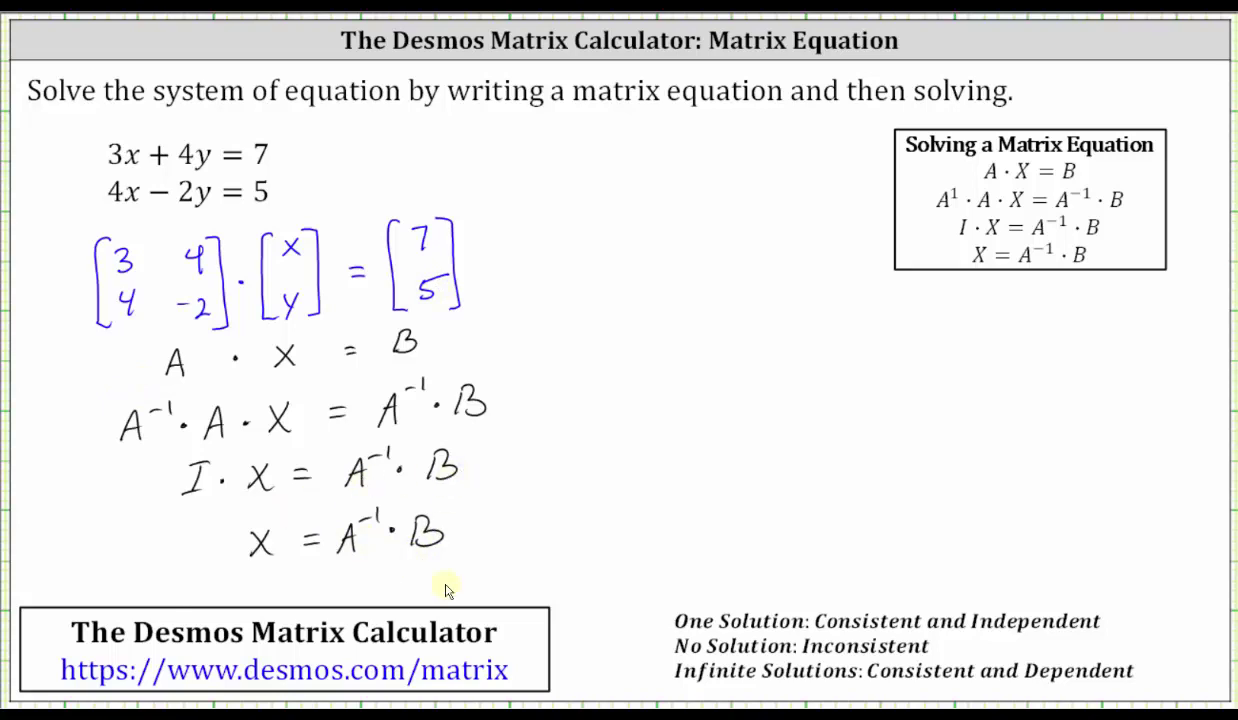
- In the matrix calculator, enter A = [3 4; 4 −2] and add a new matrix B
key("alt+Tab")
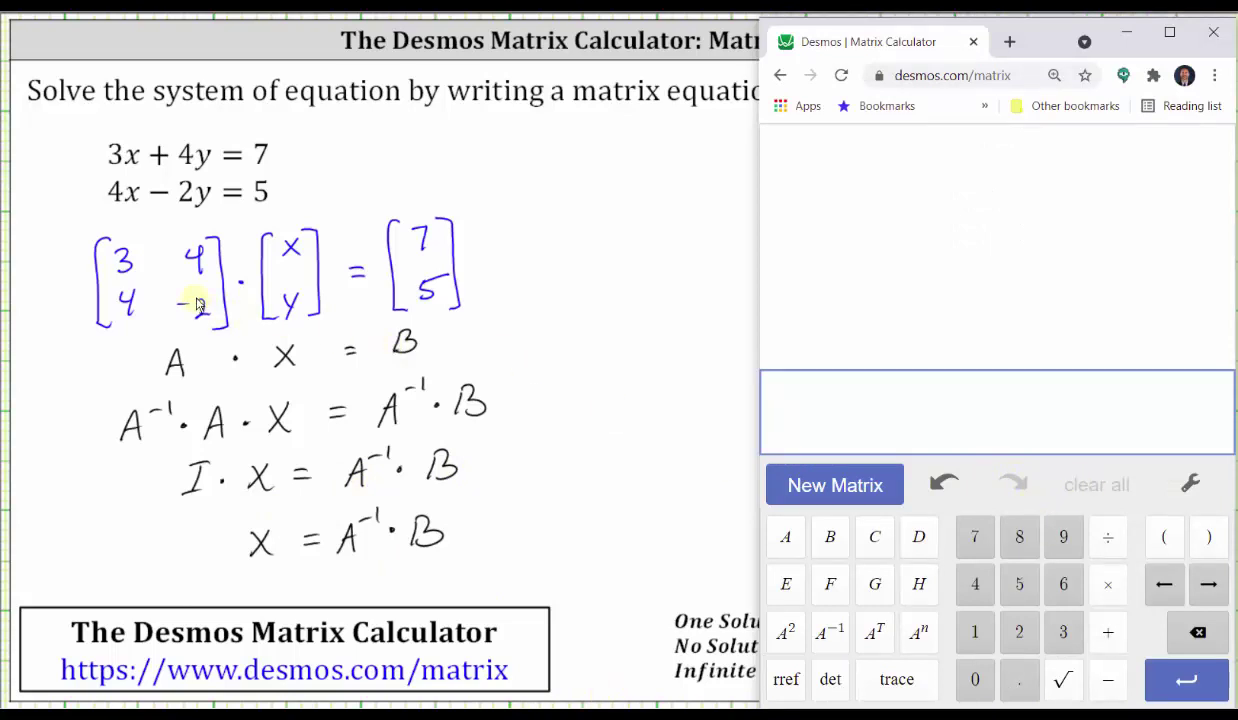
left_click(835, 483)
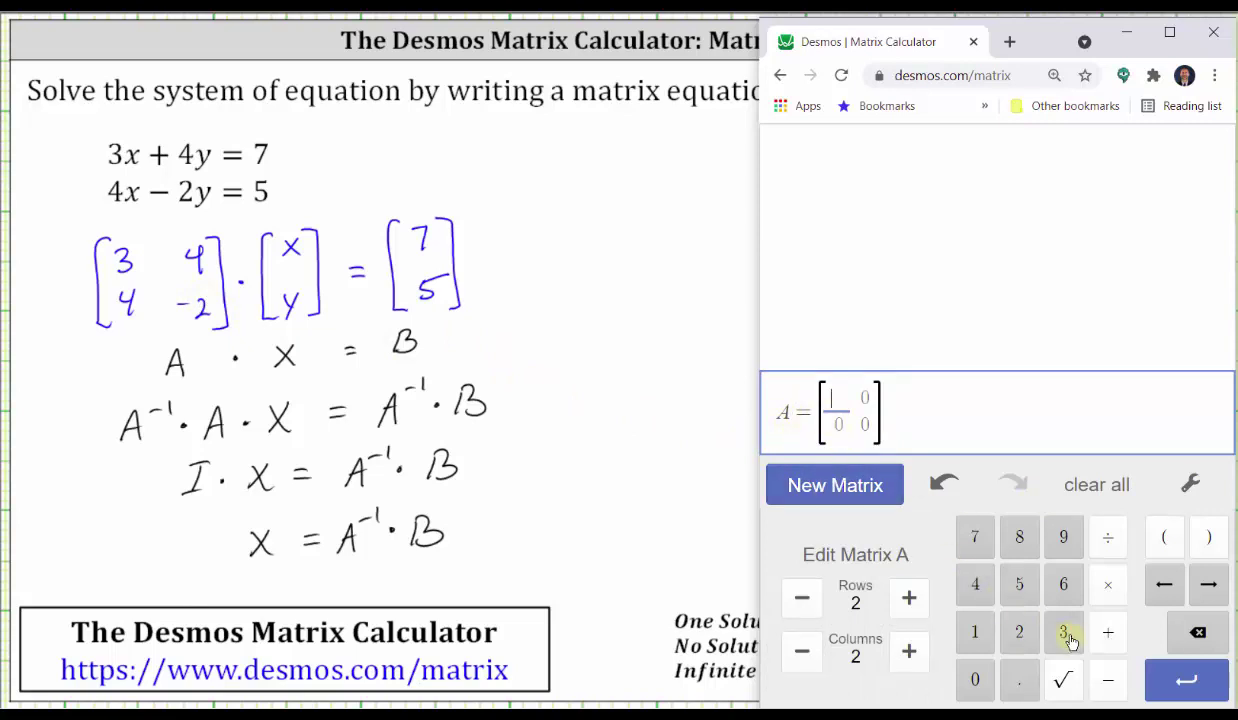
left_click(1063, 632)
left_click(1208, 584)
left_click(976, 584)
left_click(1205, 585)
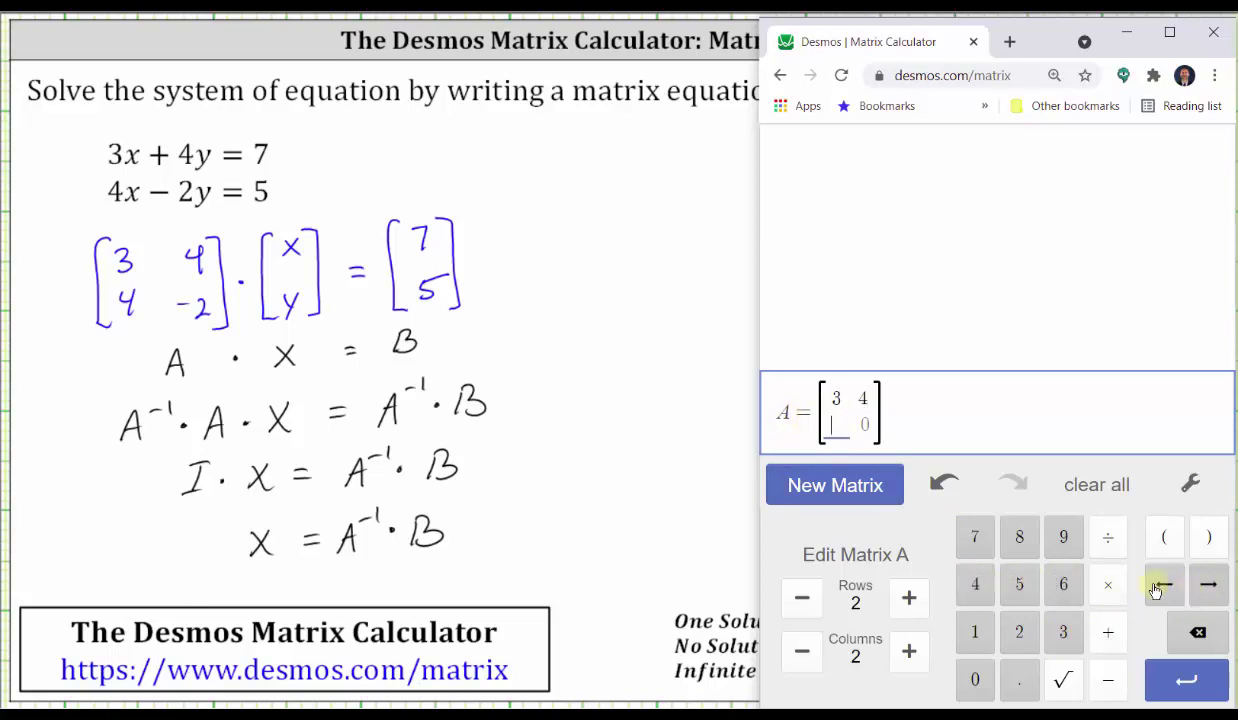
left_click(976, 584)
left_click(1208, 584)
left_click(1104, 674)
left_click(1021, 632)
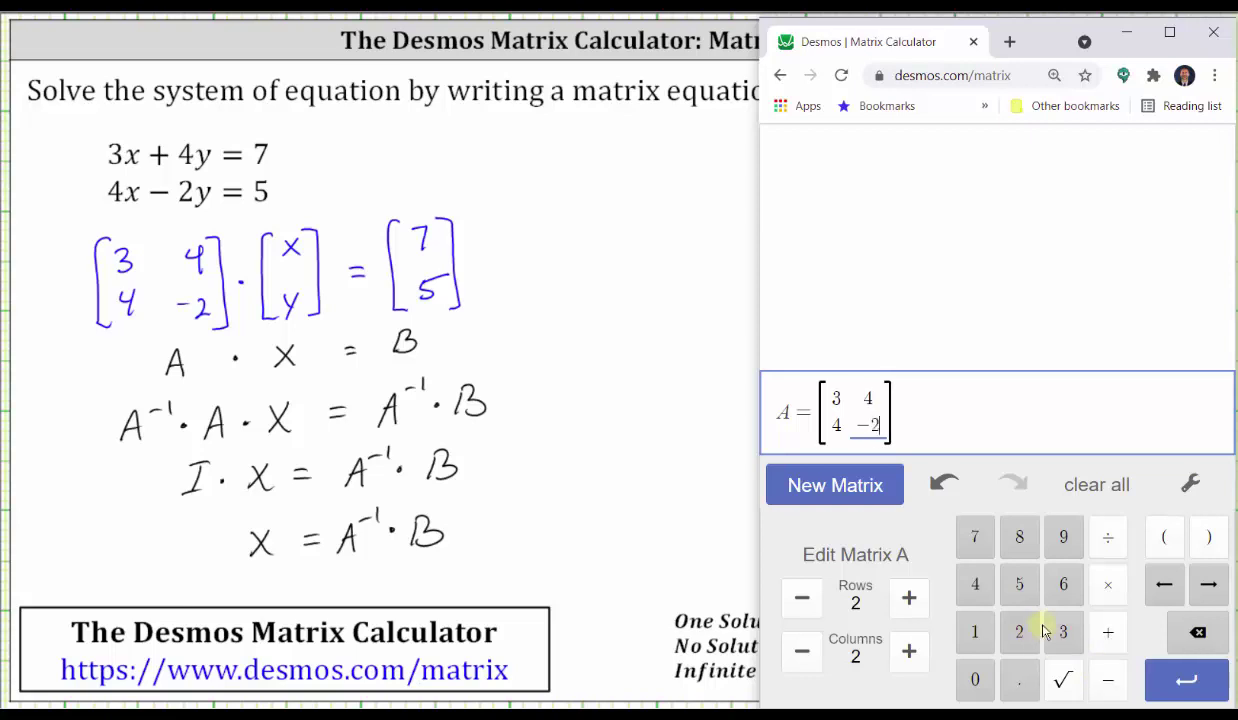
left_click(1176, 677)
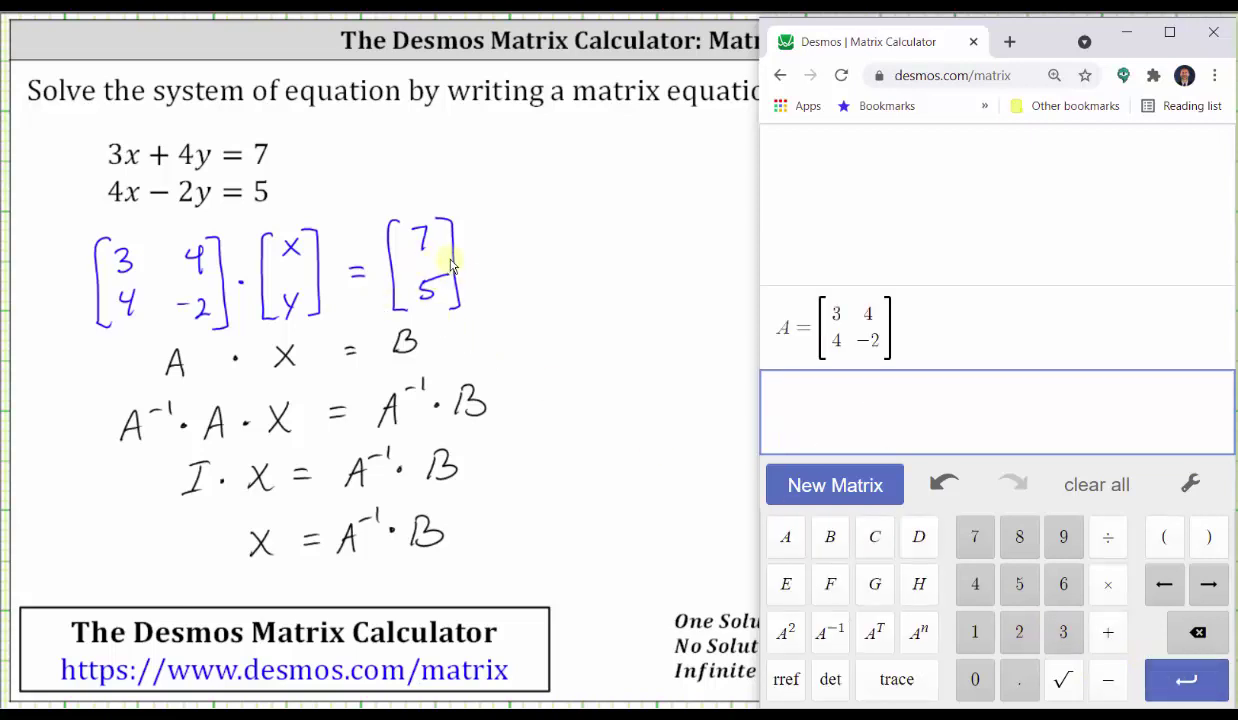
left_click(806, 484)
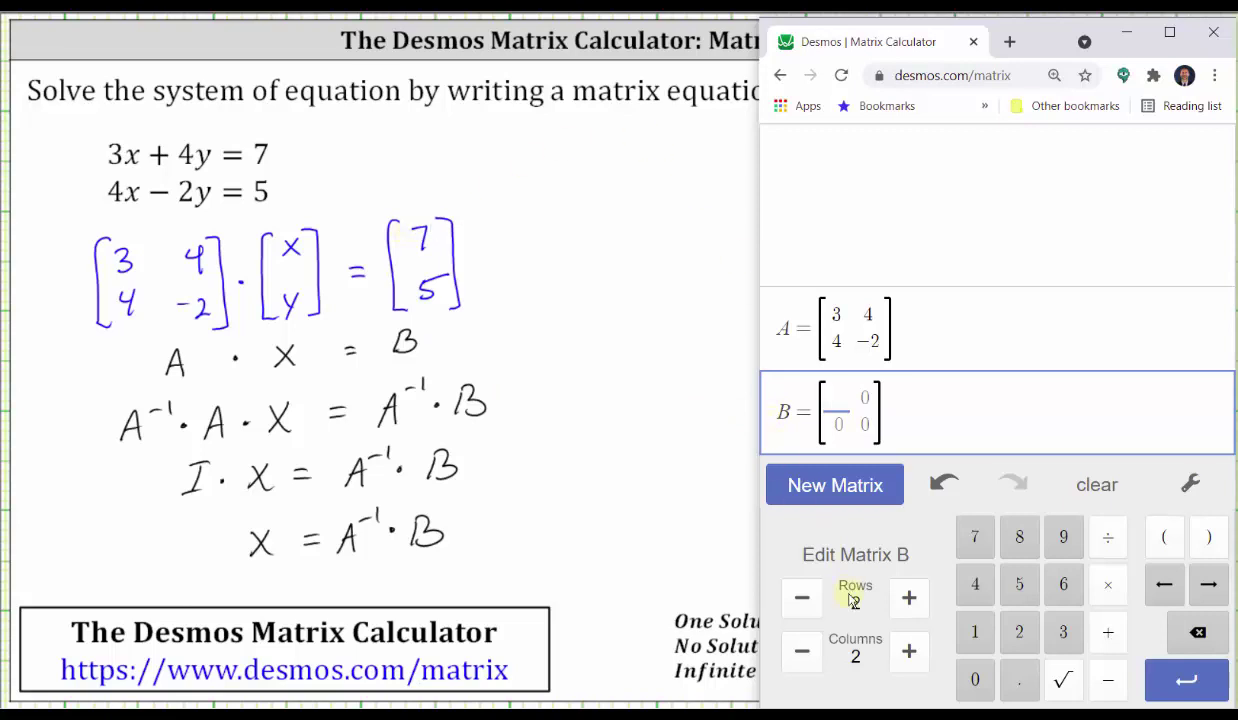
- Make B a single column with entries 7 and 5
left_click(801, 652)
left_click(975, 537)
left_click(1203, 598)
left_click(1025, 584)
left_click(1188, 679)
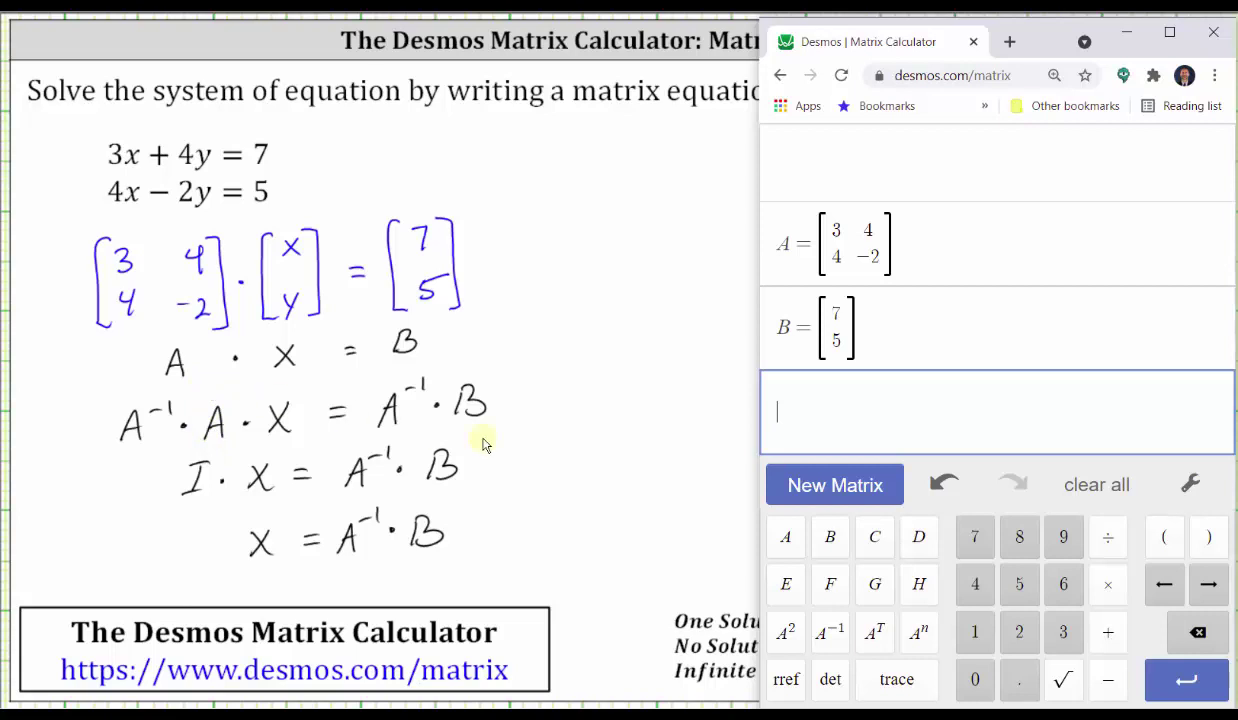
- Evaluate A⁻¹A to confirm it gives the identity matrix
left_click(786, 537)
left_click(830, 632)
left_click(786, 537)
left_click(1186, 680)
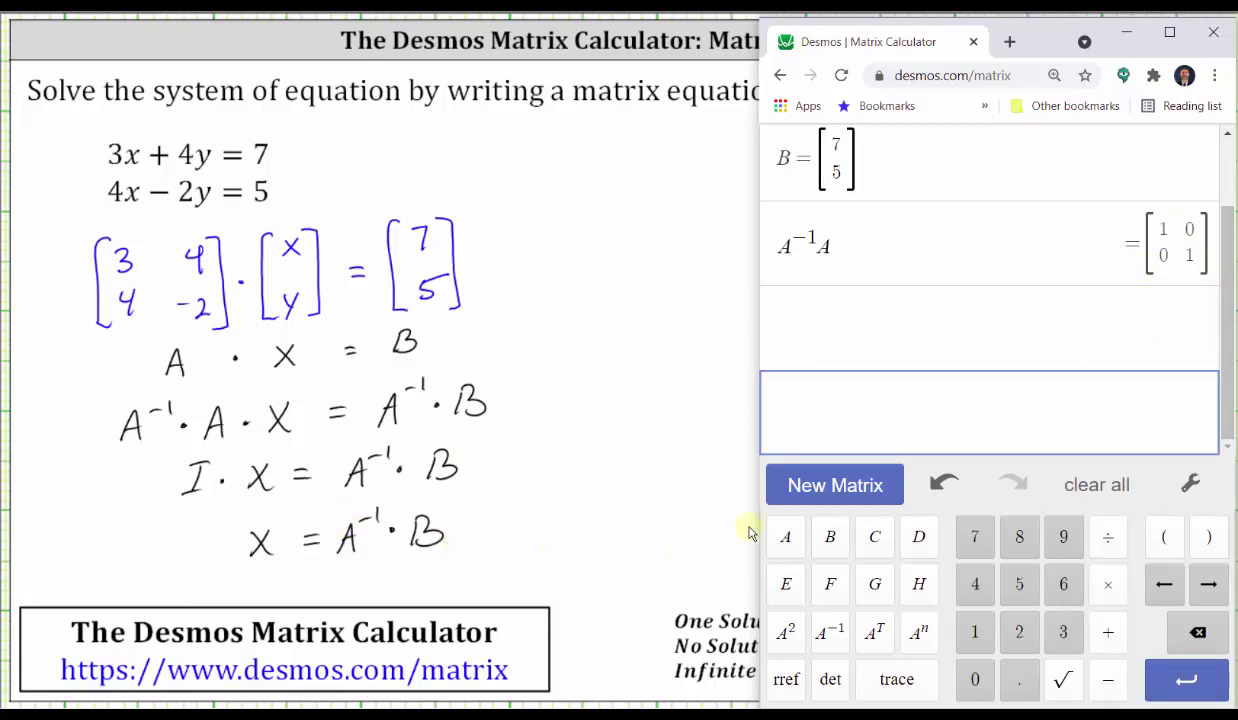
- Compute A⁻¹B as fractions 17/11 and 13/22, then start writing X = on the slide
left_click(785, 536)
left_click(829, 631)
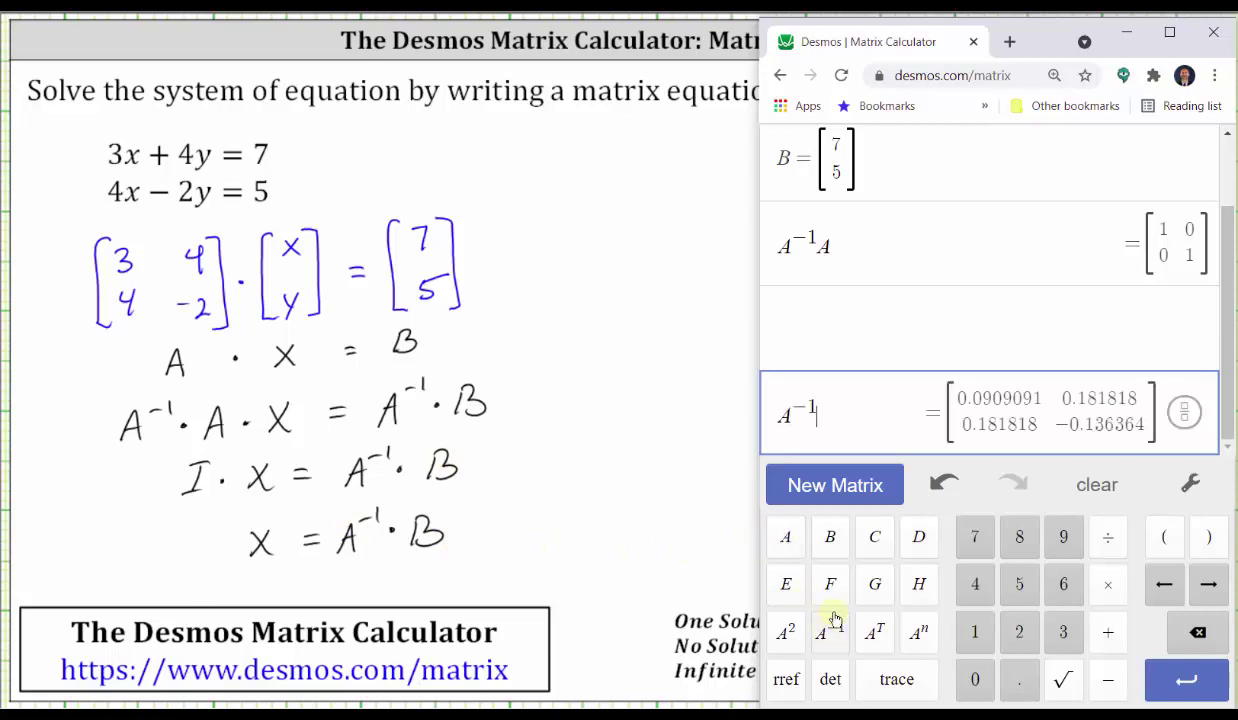
left_click(833, 538)
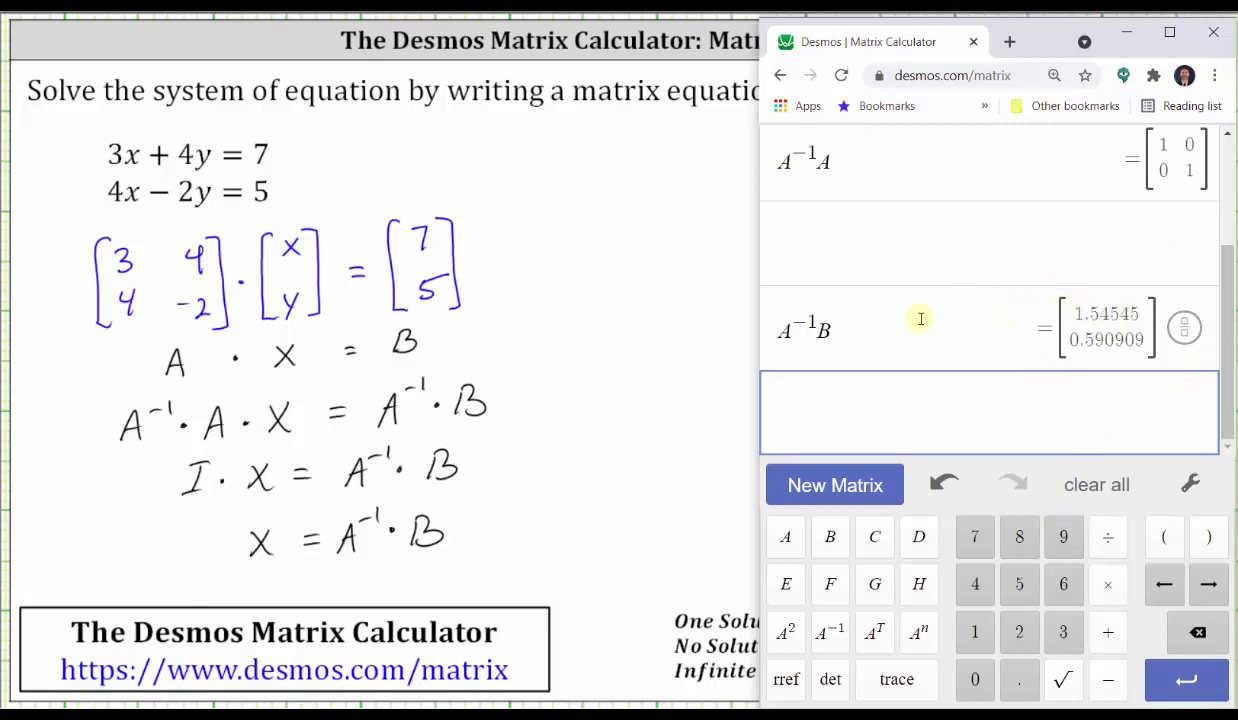
left_click(1184, 328)
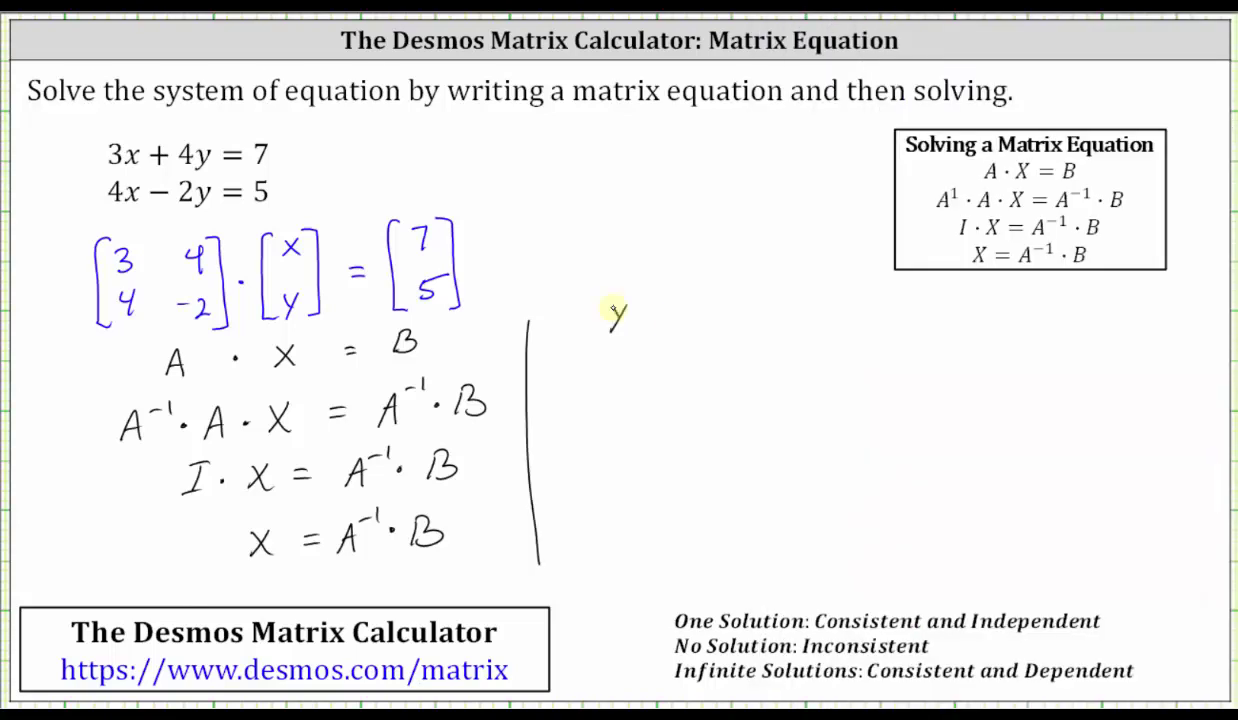
mouse_move(613, 312)
left_mouse_down()
mouse_move(704, 310)
mouse_move(682, 325)
mouse_move(700, 324)
mouse_move(685, 320)
mouse_move(719, 288)
mouse_move(728, 313)
mouse_move(758, 321)
left_mouse_up()
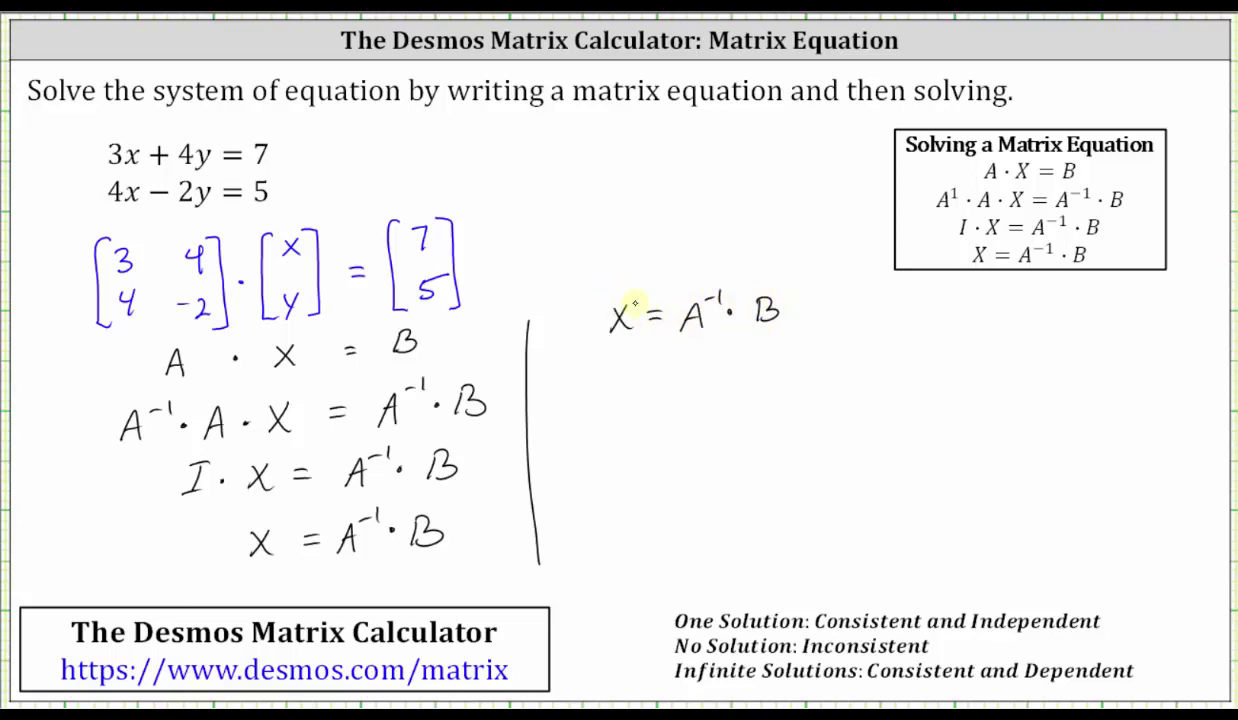
- Write [x; y] = [17/11; 13/22] below X = A⁻¹·B
mouse_move(605, 367)
left_mouse_down()
mouse_move(593, 419)
mouse_move(606, 453)
mouse_move(626, 372)
mouse_move(623, 424)
mouse_move(659, 370)
mouse_move(649, 447)
left_mouse_up()
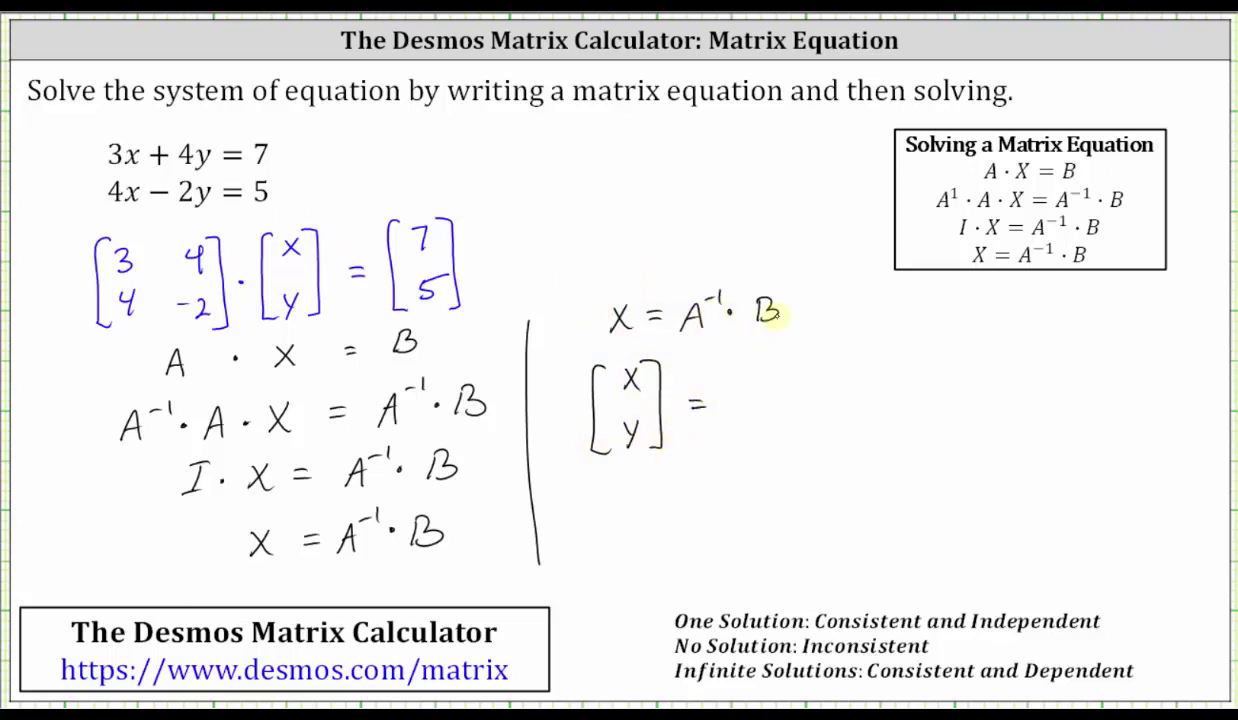
mouse_move(743, 345)
left_mouse_down()
mouse_move(730, 410)
mouse_move(745, 443)
left_mouse_up()
left_click_drag(788, 346, 789, 447)
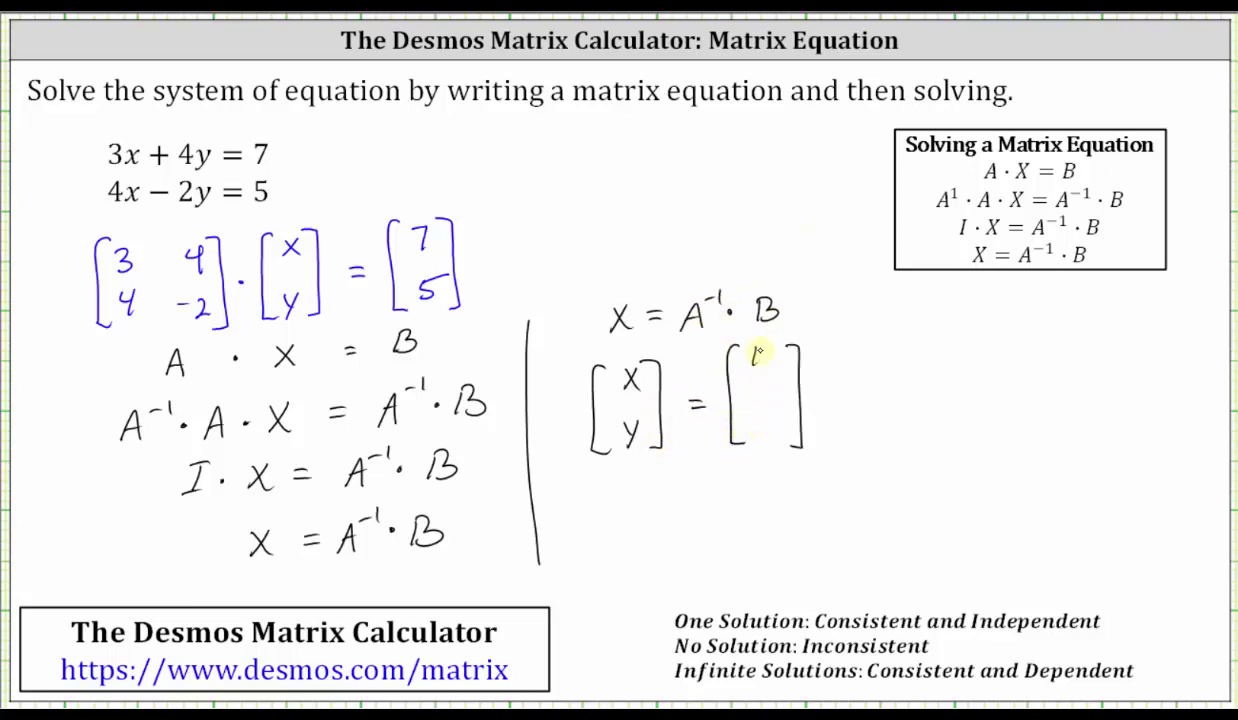
left_click_drag(768, 380, 757, 420)
mouse_move(763, 406)
left_mouse_down()
mouse_move(768, 449)
mouse_move(784, 449)
left_mouse_up()
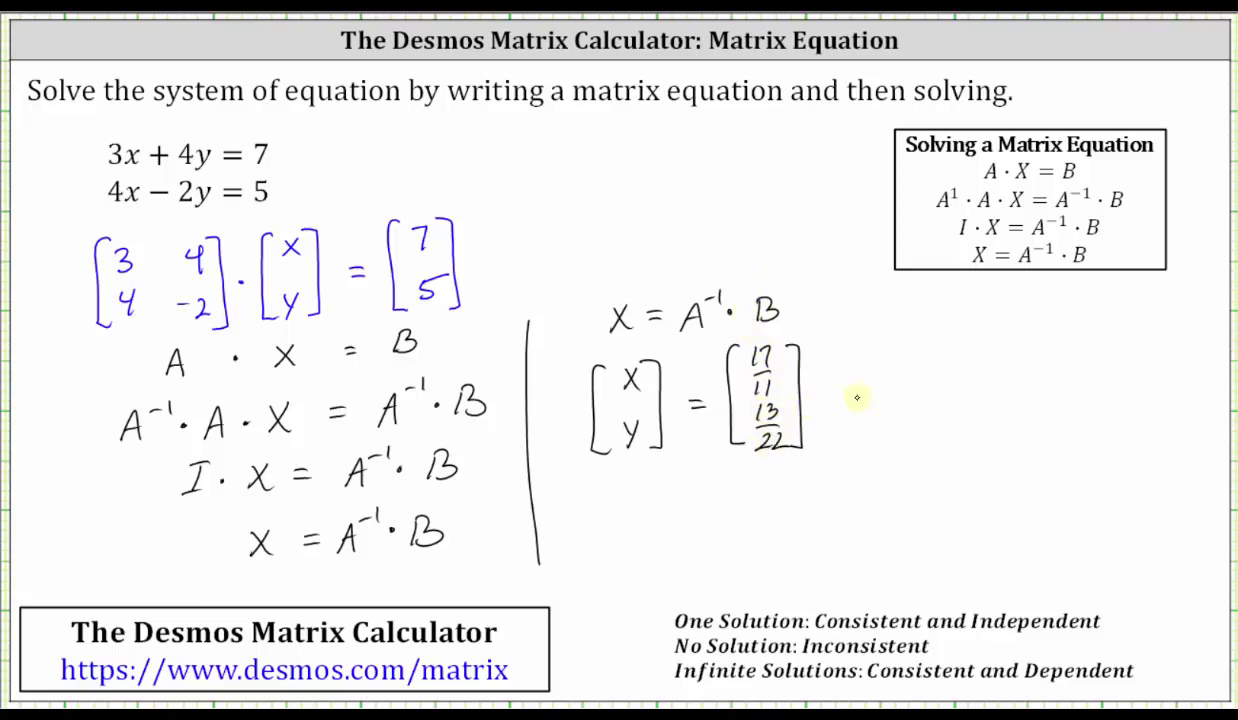
- Draw an arrow to the right and begin writing x = 17/11
left_click_drag(830, 396, 855, 396)
left_click_drag(843, 389, 845, 403)
left_click_drag(894, 349, 911, 366)
left_click_drag(911, 349, 894, 366)
left_click_drag(971, 324, 972, 345)
mouse_move(977, 325)
left_mouse_down()
mouse_move(992, 347)
mouse_move(972, 375)
left_mouse_up()
- Finish x = 17/11 and write y = 13/22 beneath it
left_click_drag(985, 355, 985, 375)
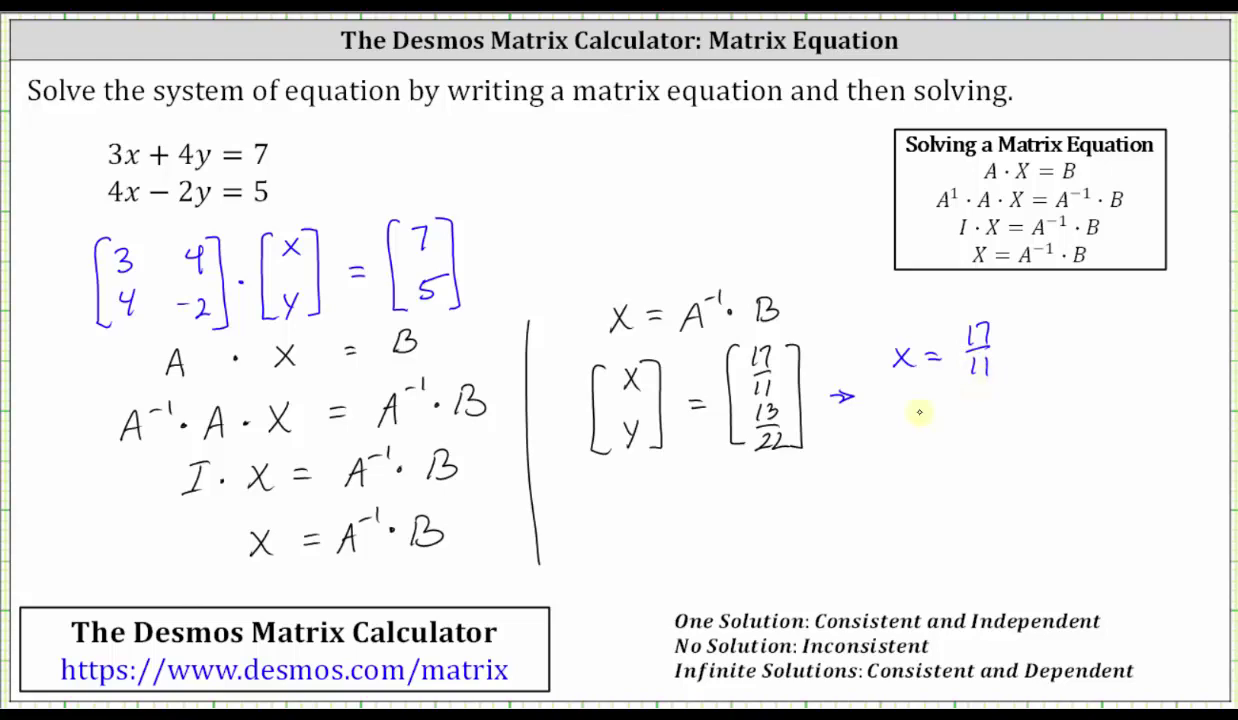
left_click_drag(892, 426, 899, 441)
left_click_drag(906, 424, 894, 456)
left_click_drag(974, 399, 984, 417)
mouse_move(966, 422)
left_mouse_down()
mouse_move(997, 421)
mouse_move(988, 448)
mouse_move(1018, 448)
left_mouse_up()
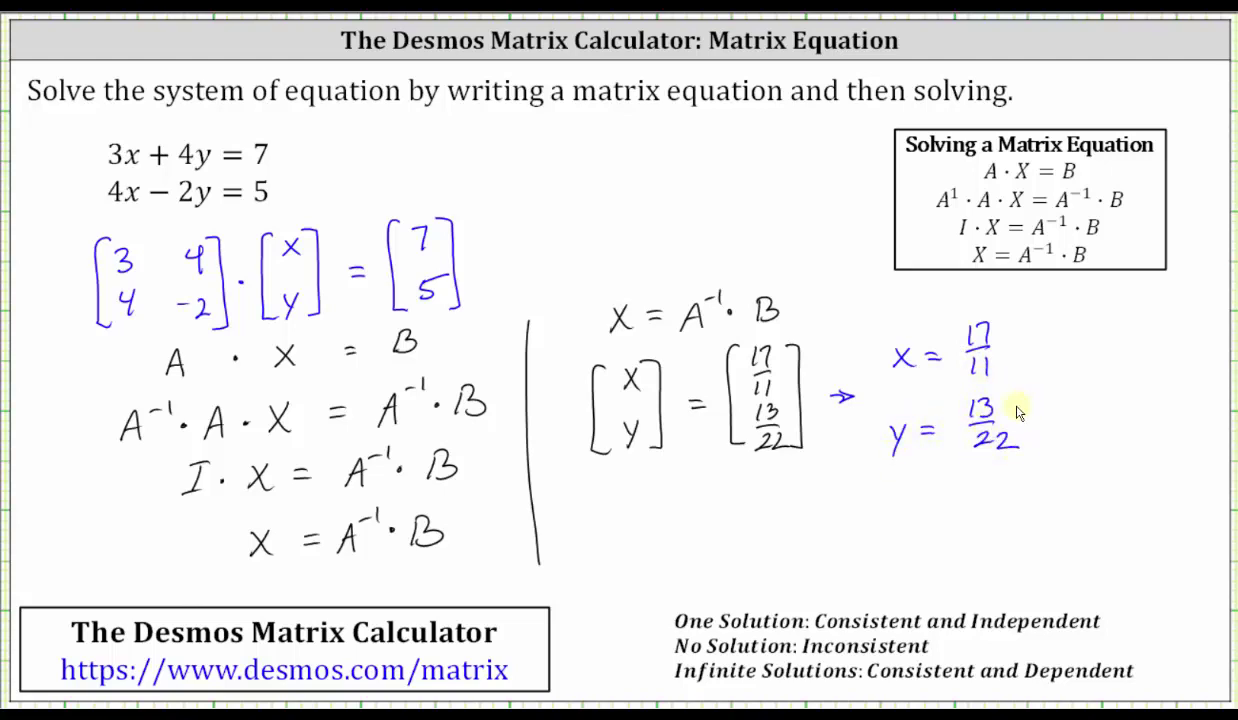
- Write the ordered pair (17/11, 13/22) and circle 'One Solution: Consistent and Independent'
left_click_drag(836, 517, 839, 574)
left_click_drag(863, 508, 864, 530)
mouse_move(869, 507)
left_mouse_down()
mouse_move(877, 530)
mouse_move(862, 566)
left_mouse_up()
left_click_drag(876, 549, 873, 566)
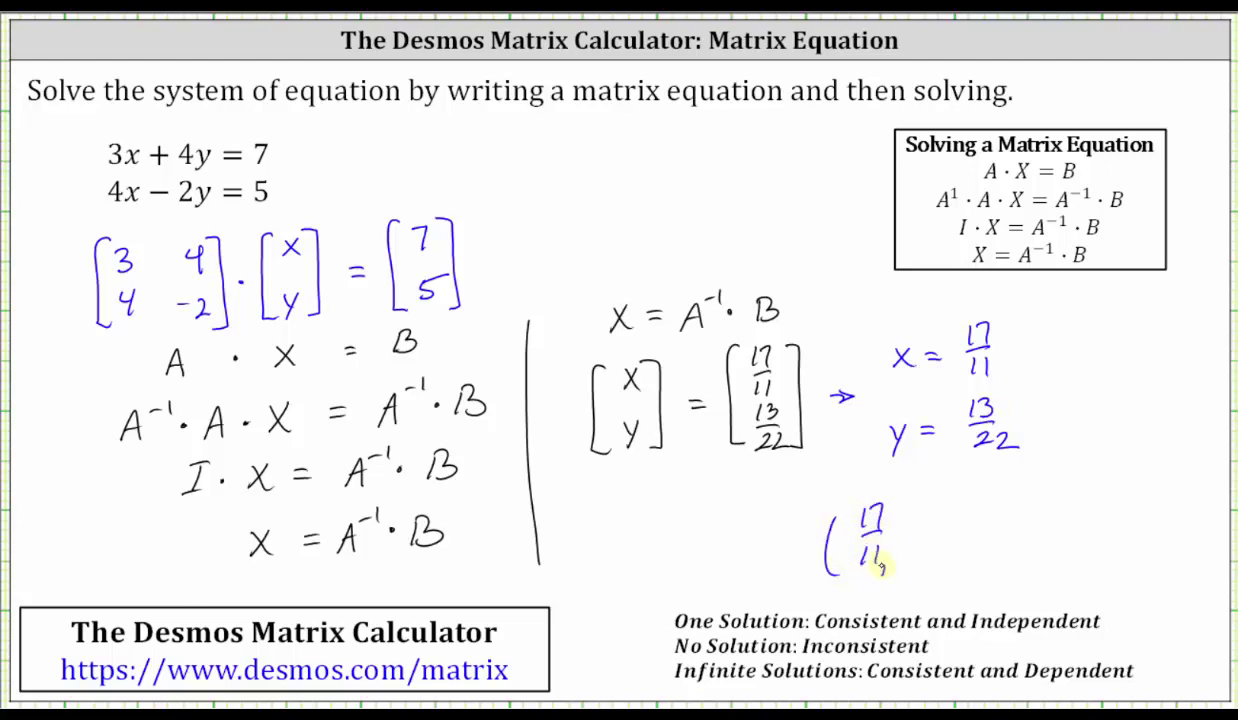
mouse_move(922, 505)
left_mouse_down()
mouse_move(918, 555)
mouse_move(935, 544)
mouse_move(952, 553)
mouse_move(965, 511)
mouse_move(933, 535)
left_mouse_up()
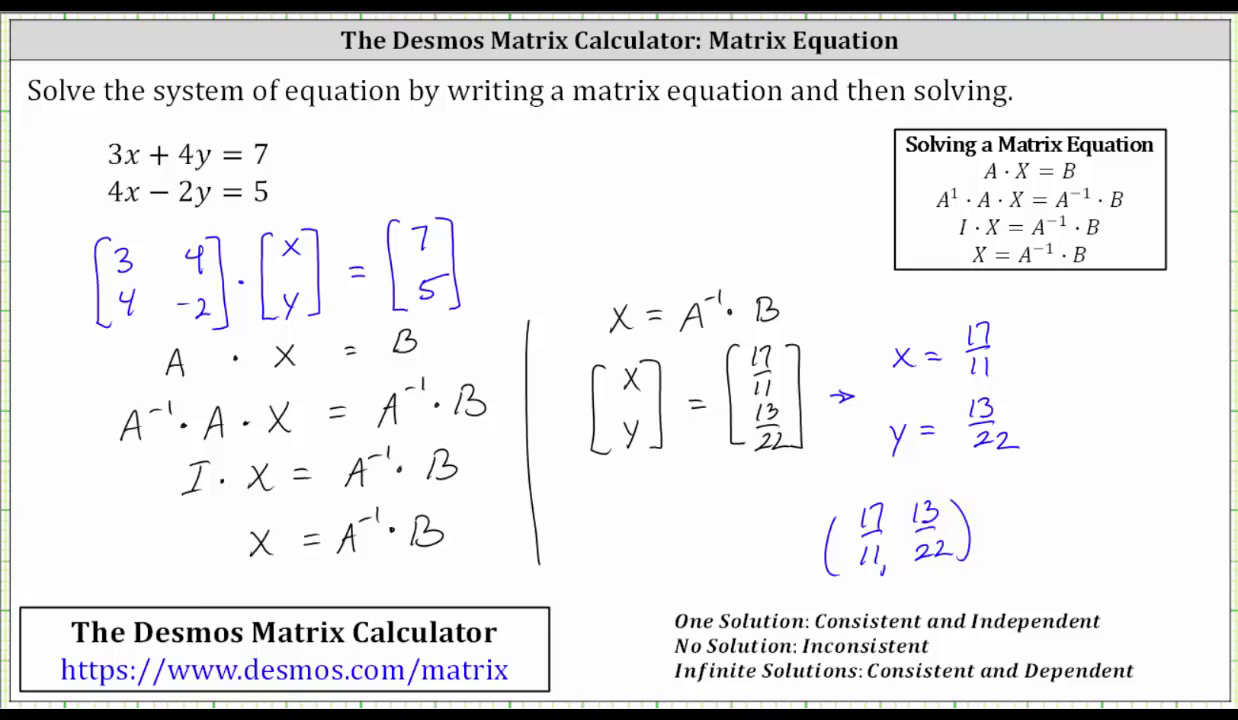
mouse_move(759, 603)
left_mouse_down()
mouse_move(636, 610)
mouse_move(802, 635)
mouse_move(1104, 622)
mouse_move(872, 577)
mouse_move(725, 572)
left_mouse_up()
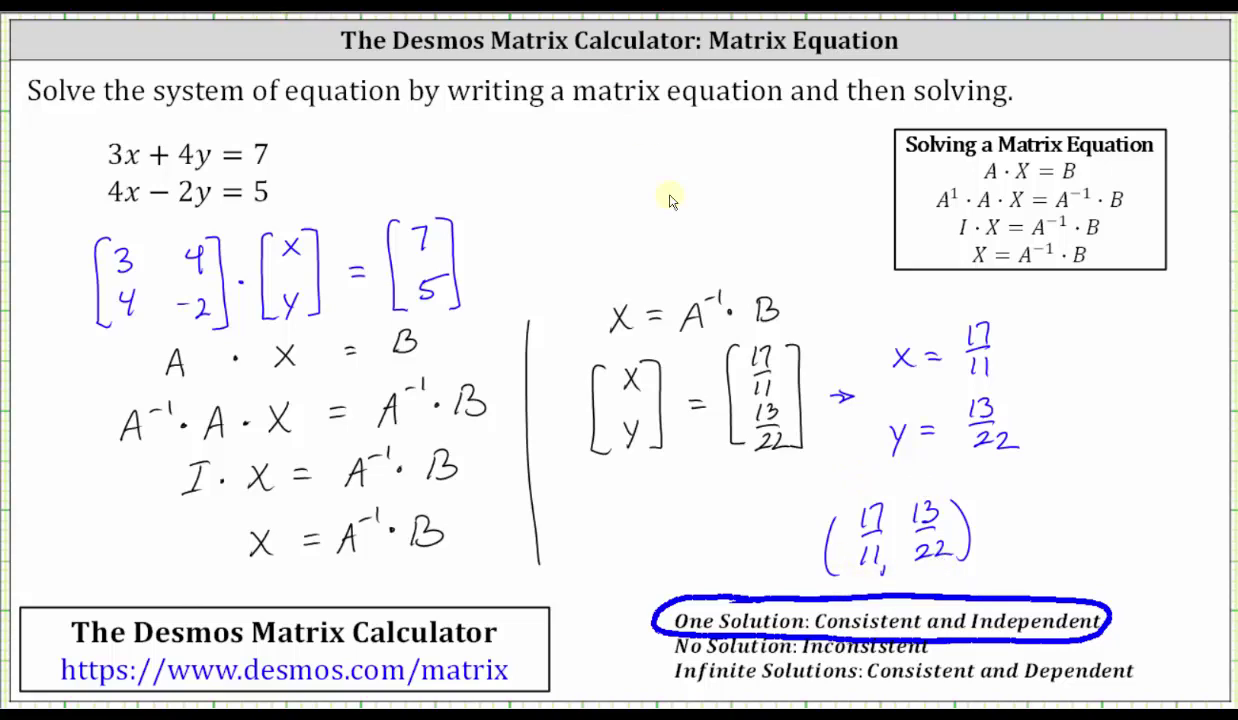
- In the calculator, enter 3(17/11) as the first term of the check
key("alt+Tab")
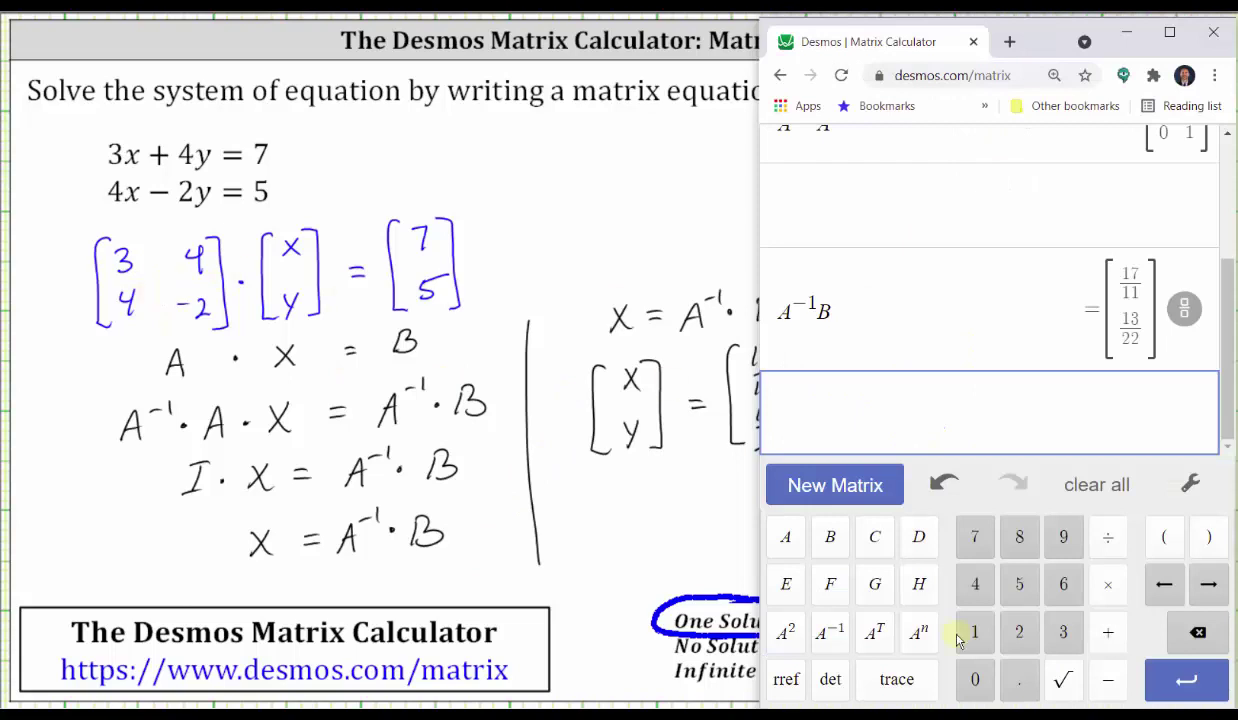
left_click(1063, 632)
left_click(1164, 537)
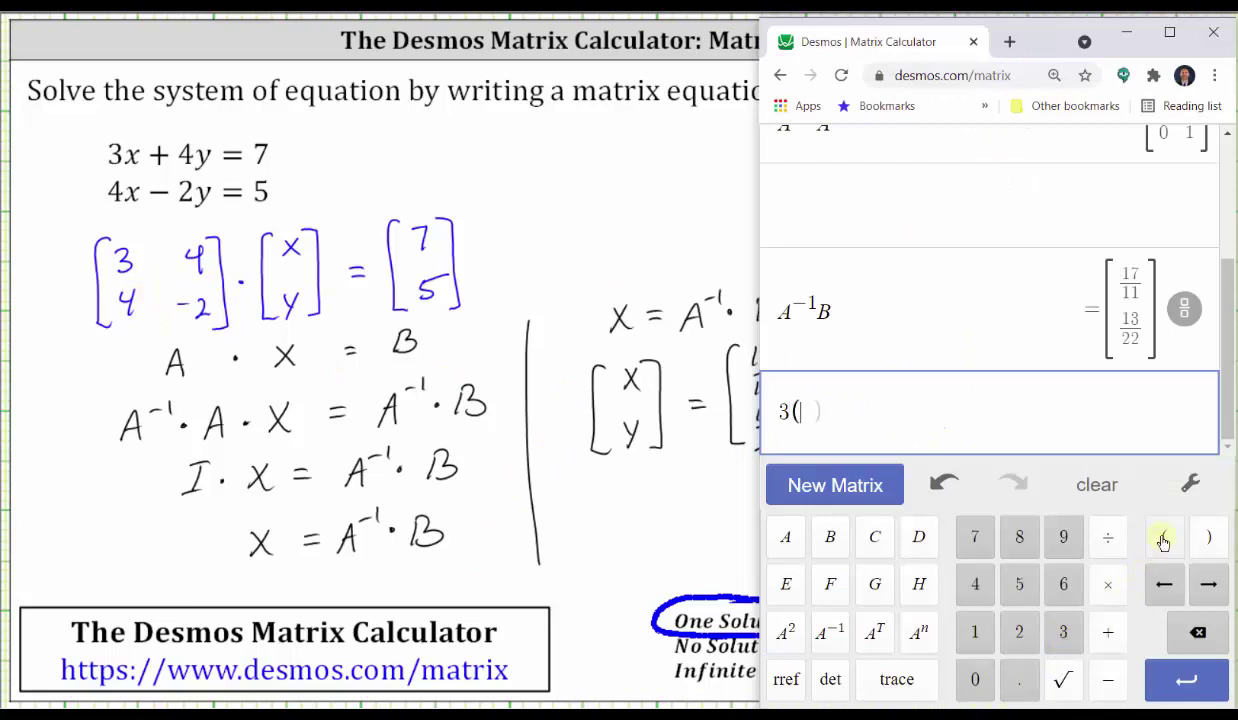
left_click(980, 630)
left_click(985, 548)
left_click(1105, 537)
left_click(977, 630)
left_click(977, 630)
left_click(1209, 537)
- Add +4(13/22) and evaluate the expression to get 7
left_click(1106, 632)
left_click(977, 584)
left_click(1163, 540)
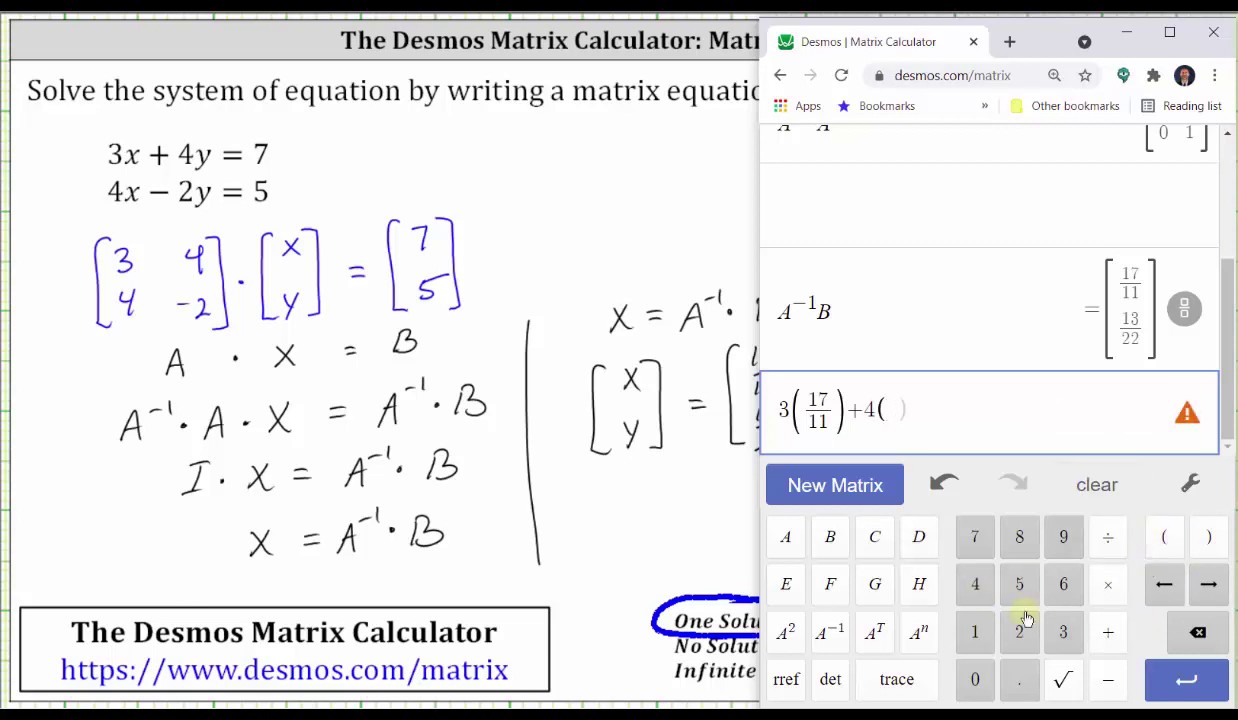
left_click(977, 632)
left_click(1063, 632)
left_click(1106, 540)
double_click(1022, 632)
left_click(1205, 537)
left_click(1188, 680)
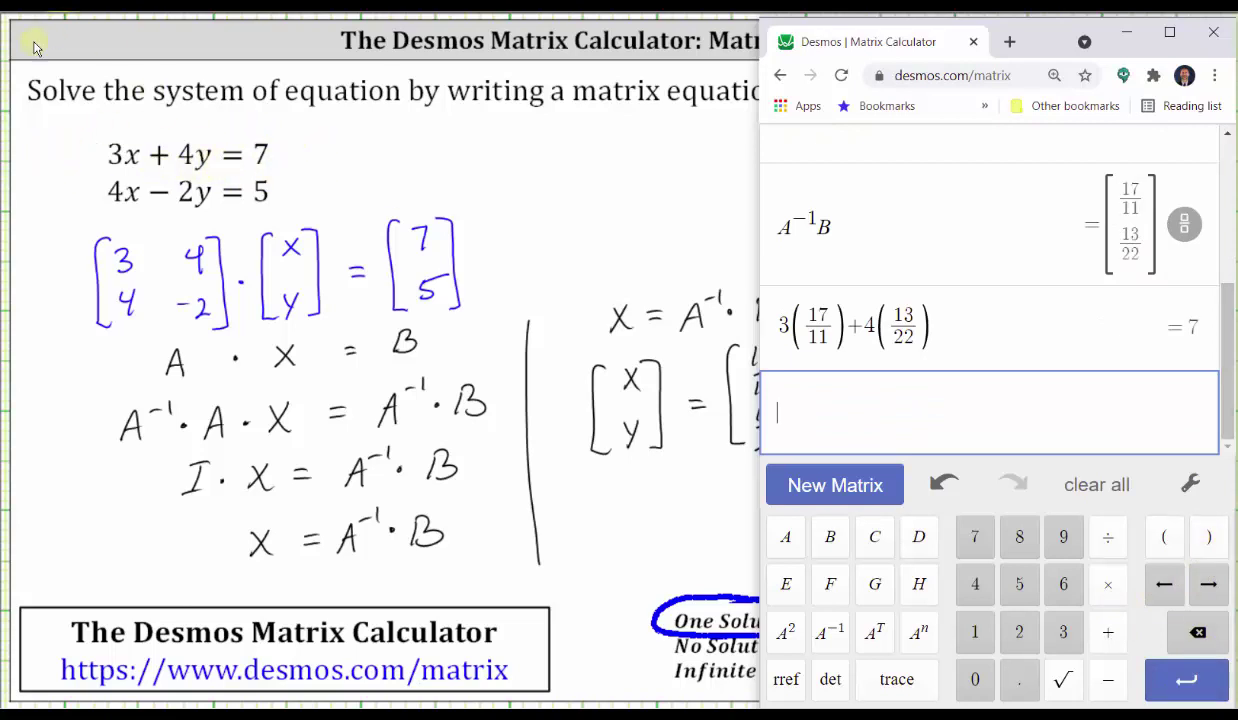
- Enter 4(17/11) as the first term of the second check
left_click(975, 584)
left_click(1163, 538)
left_click(975, 631)
left_click(975, 537)
left_click(1108, 537)
left_click(975, 631)
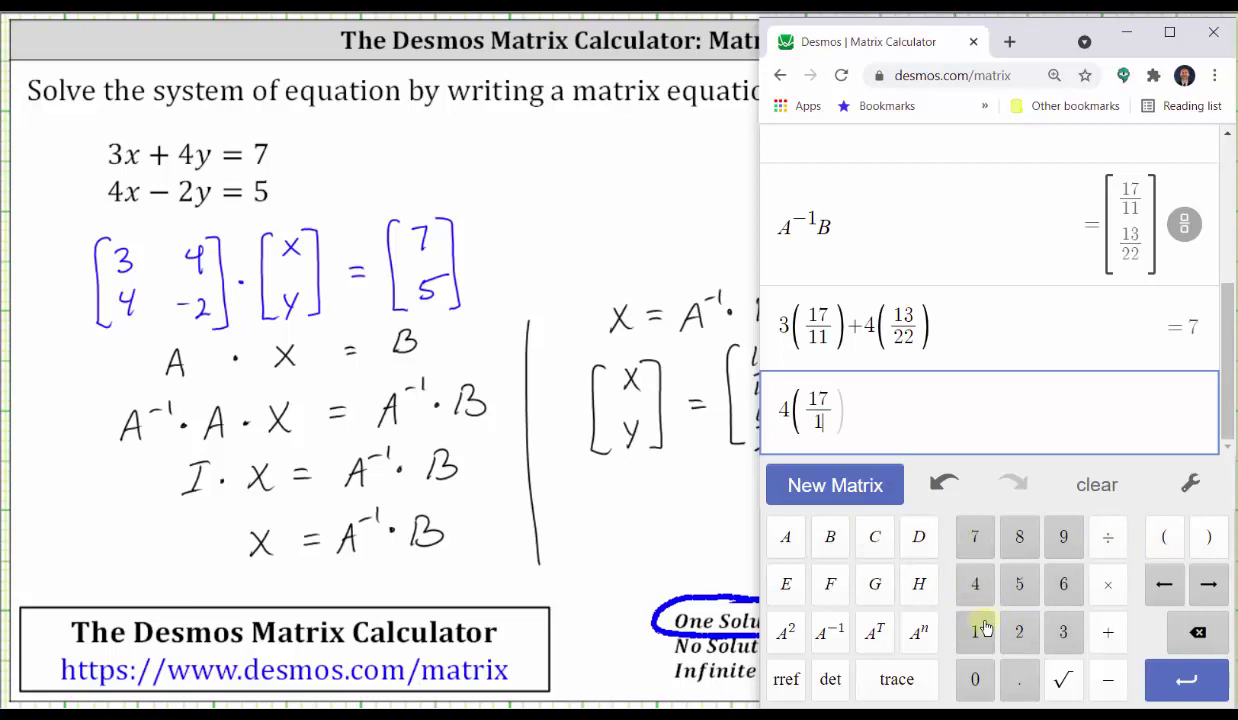
left_click(975, 631)
left_click(1208, 537)
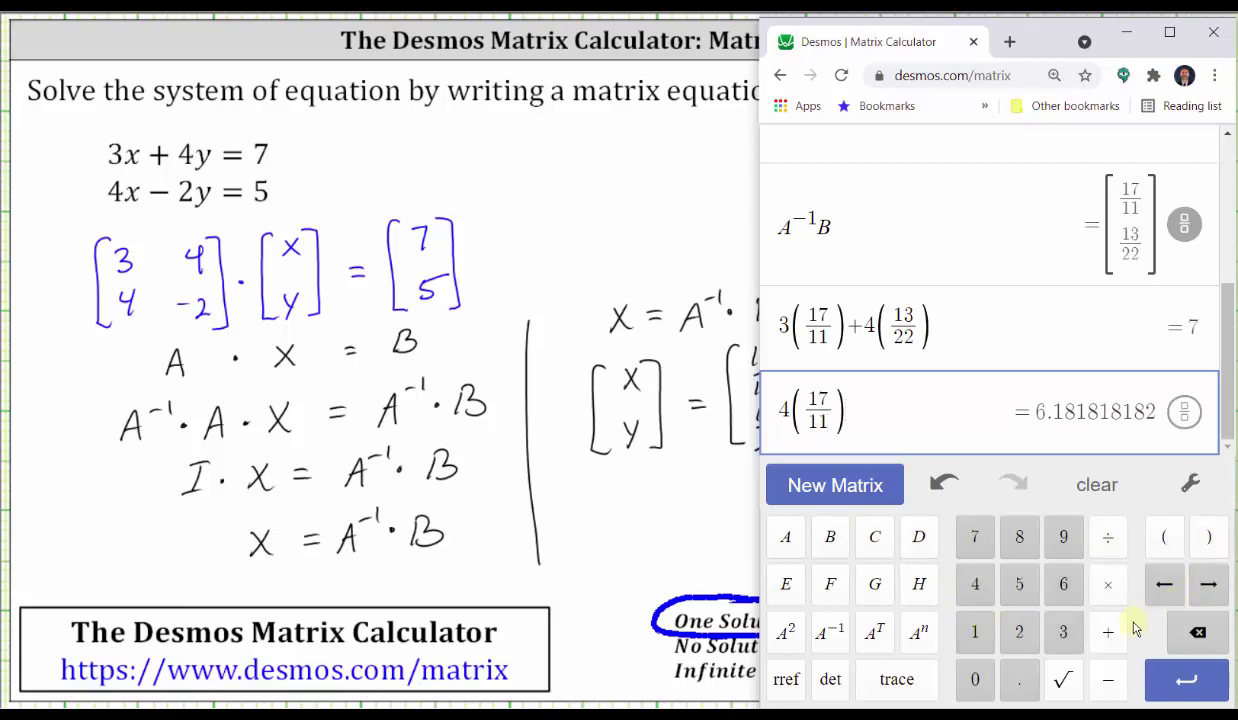
- Append −2(13/…) with the denominator mistyped as 222
left_click(1107, 679)
left_click(1022, 628)
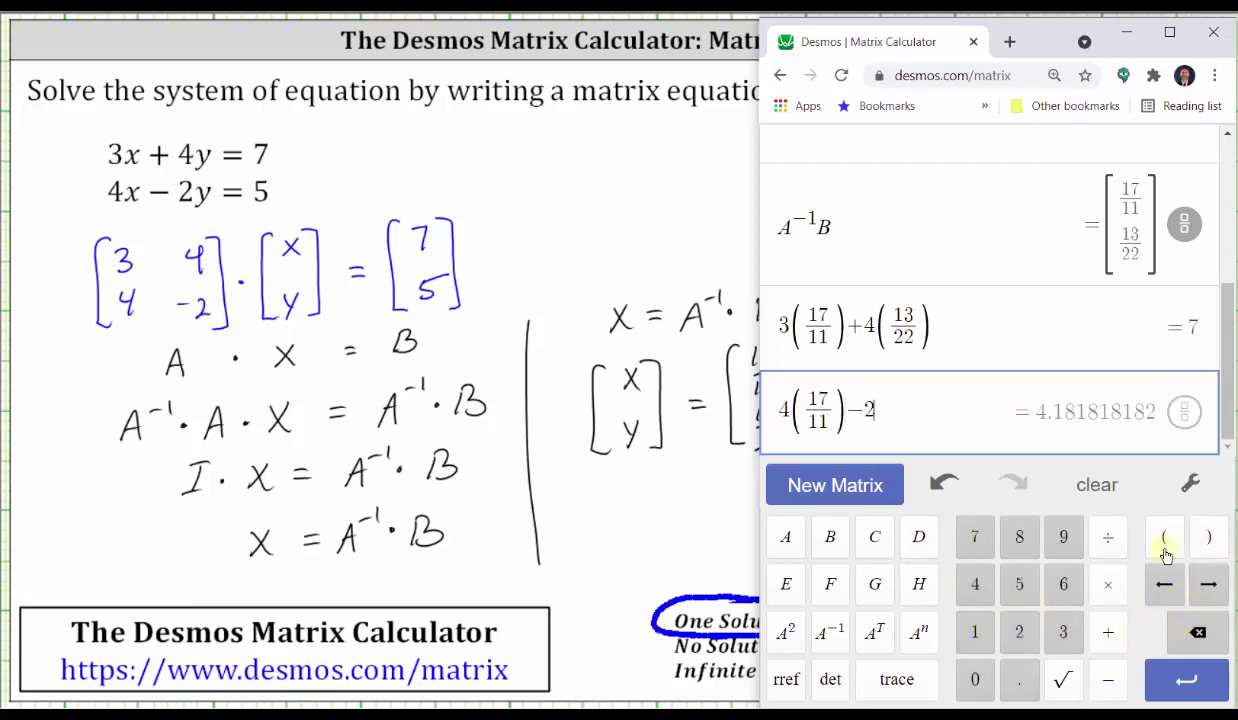
left_click(1164, 537)
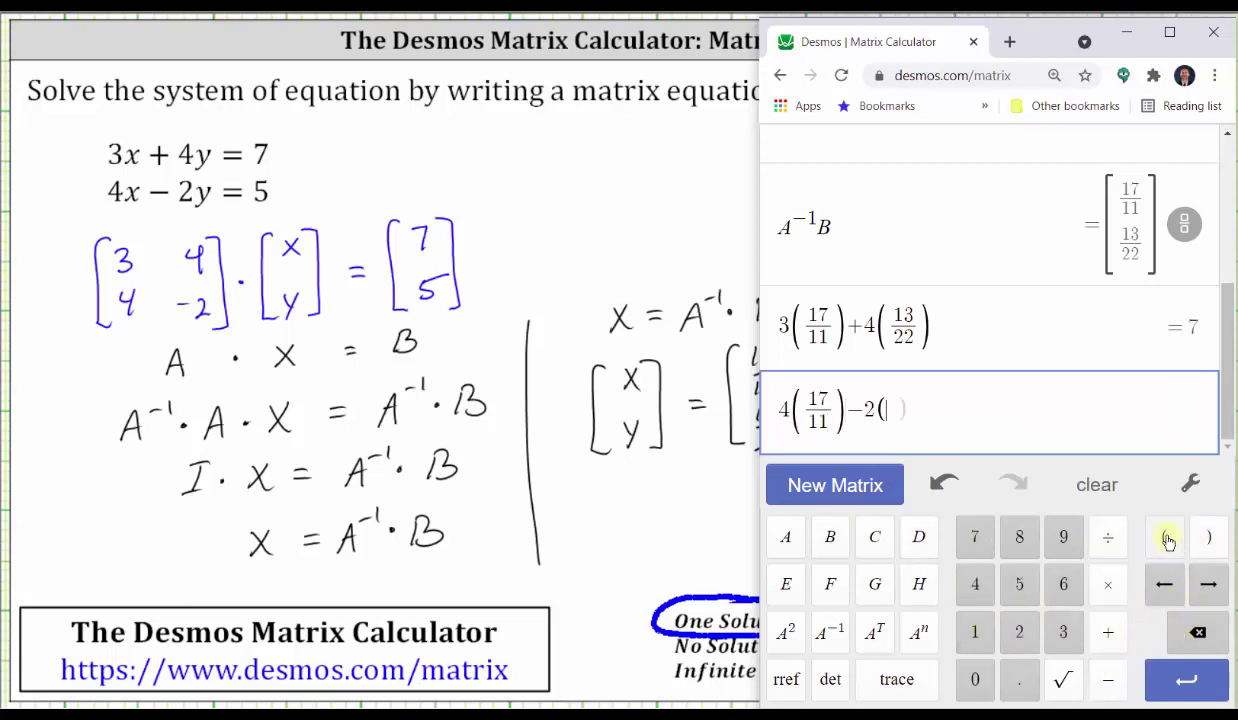
left_click(975, 631)
left_click(1063, 631)
left_click(1108, 540)
left_click(1019, 631)
left_click(1019, 631)
left_click(1019, 631)
- Correct the denominator to 22 and evaluate the expression to get 5
left_click(924, 422)
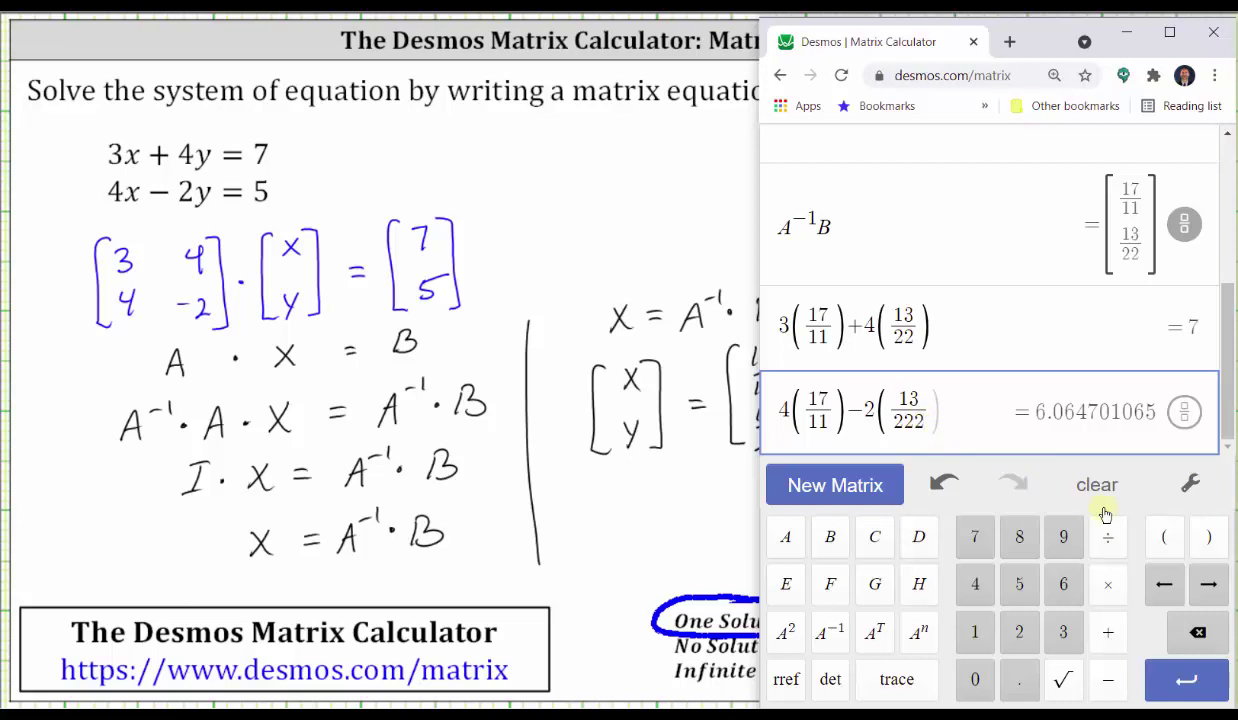
left_click(1164, 587)
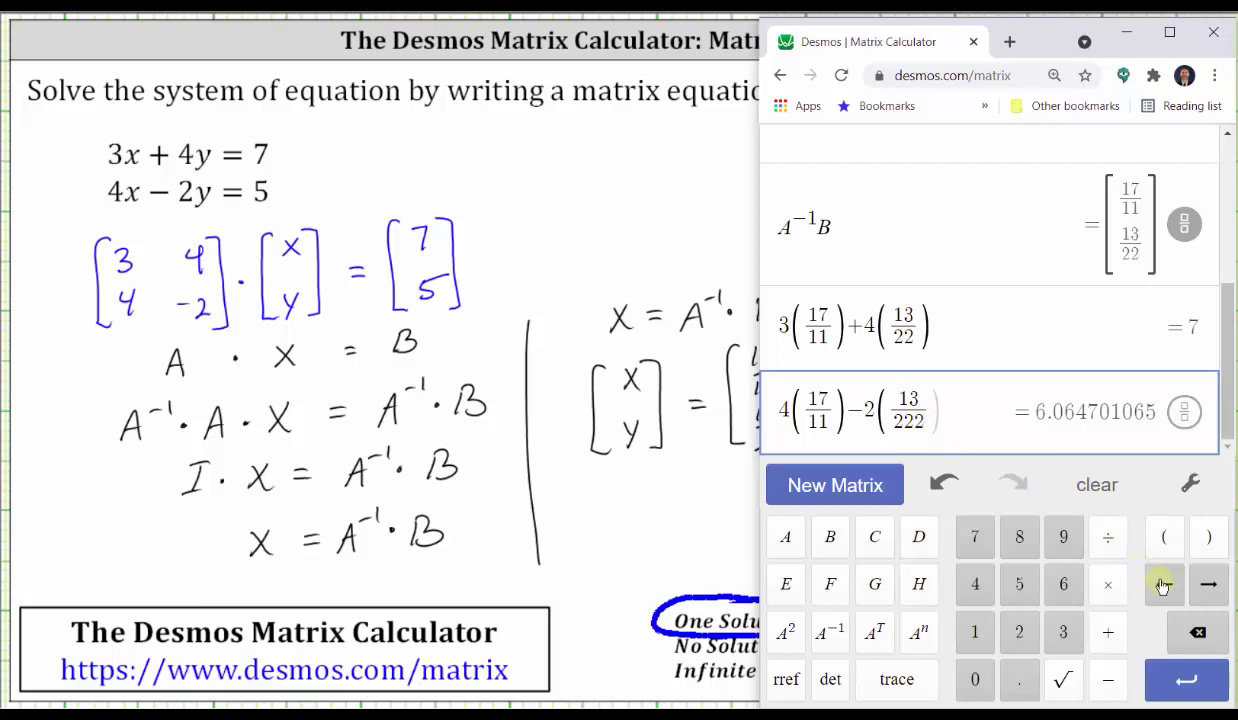
left_click(1197, 632)
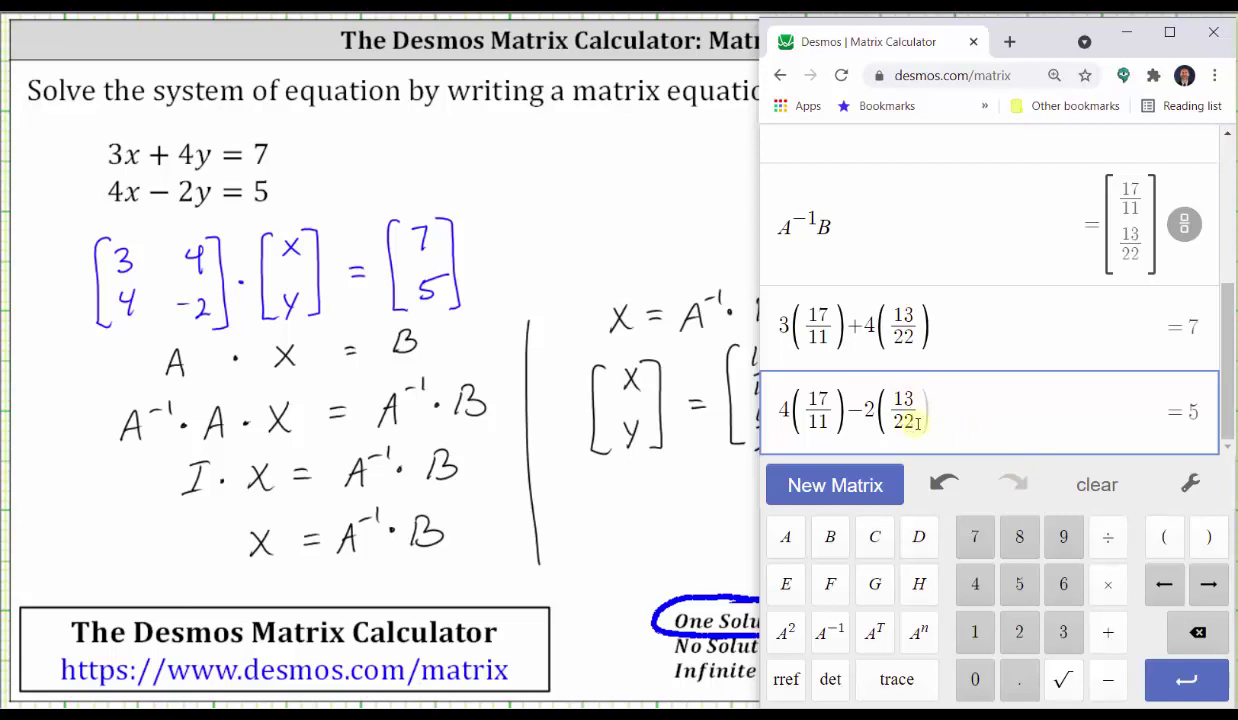
left_click(1208, 584)
left_click(1208, 537)
left_click(1190, 677)
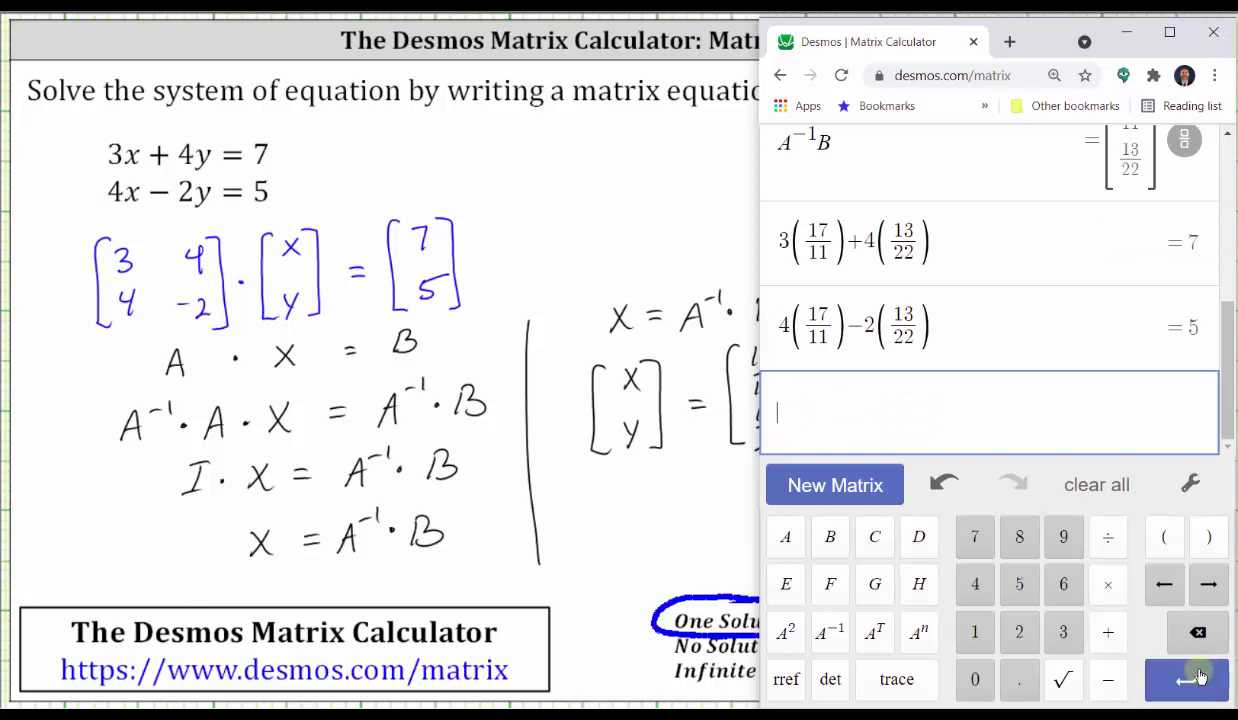